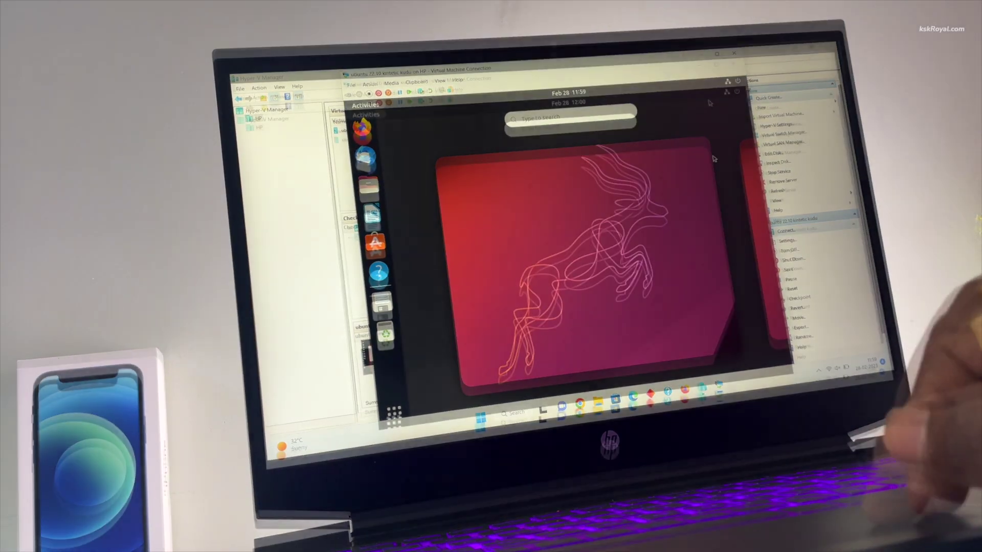
# Step: Open the Ubuntu virtual machine's system settings and examine the hardware and OS details on the About page
pyautogui.click(729, 96)
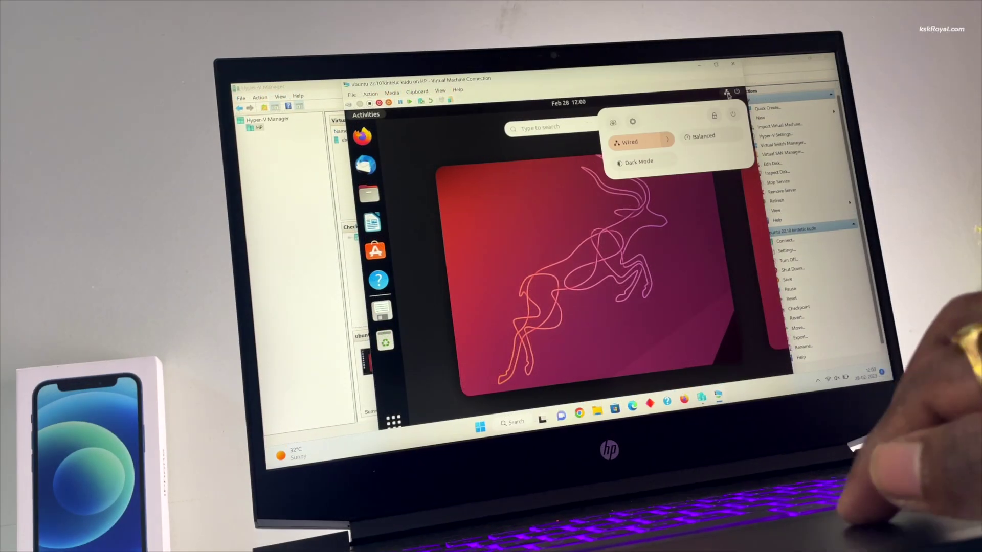
pyautogui.click(634, 122)
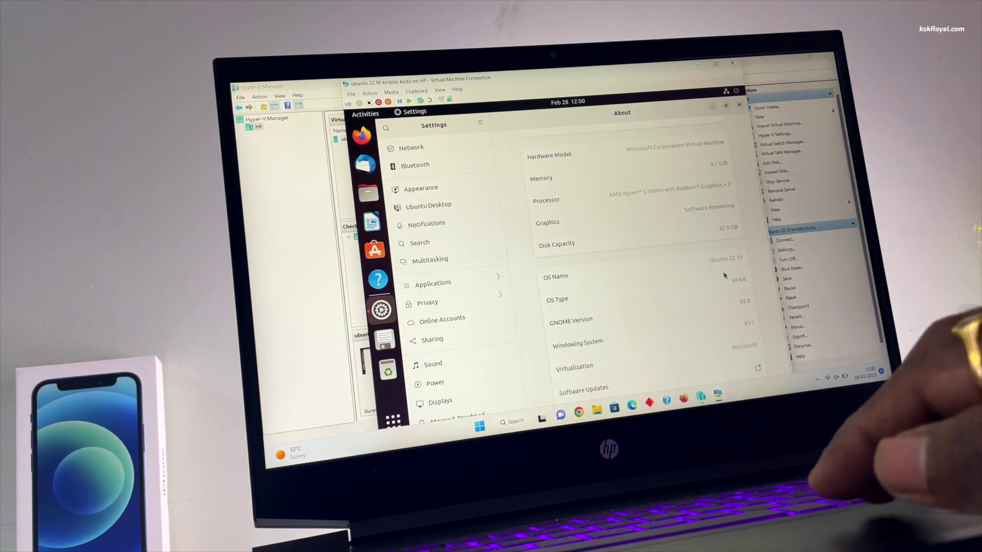
pyautogui.scroll(3, 706, 276)
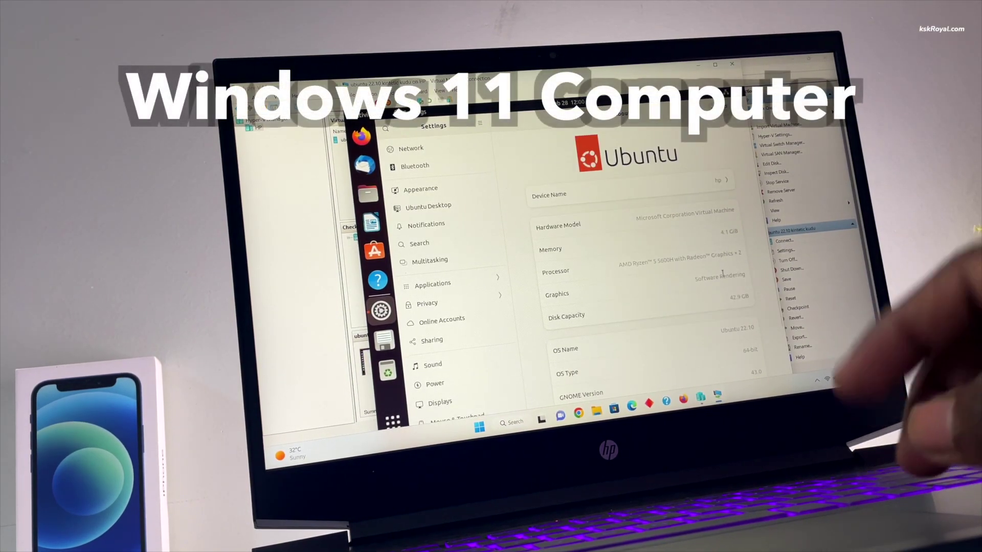
pyautogui.scroll(-2, 486, 345)
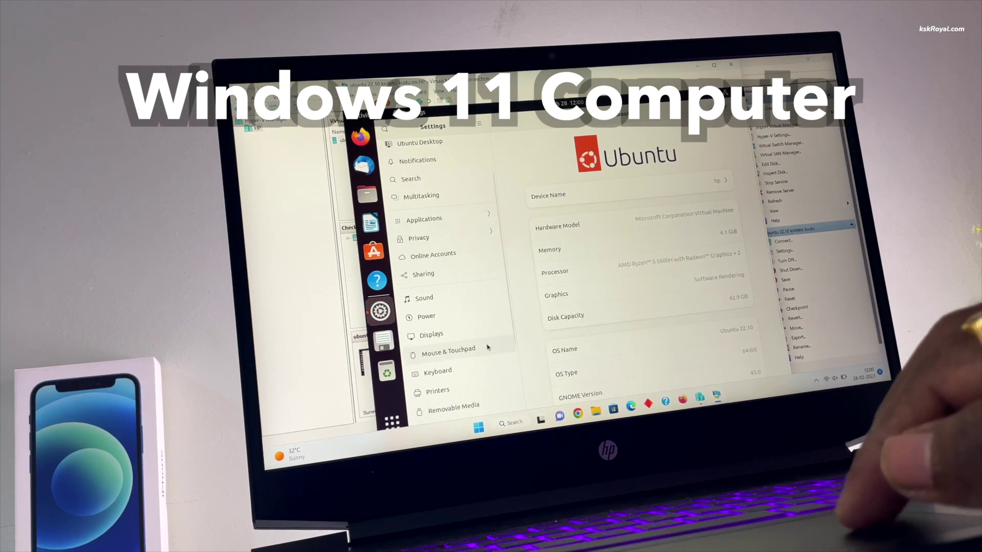
# Step: Set the mouse speed to its slowest value in Ubuntu's Mouse & Touchpad settings and close Settings
pyautogui.click(481, 345)
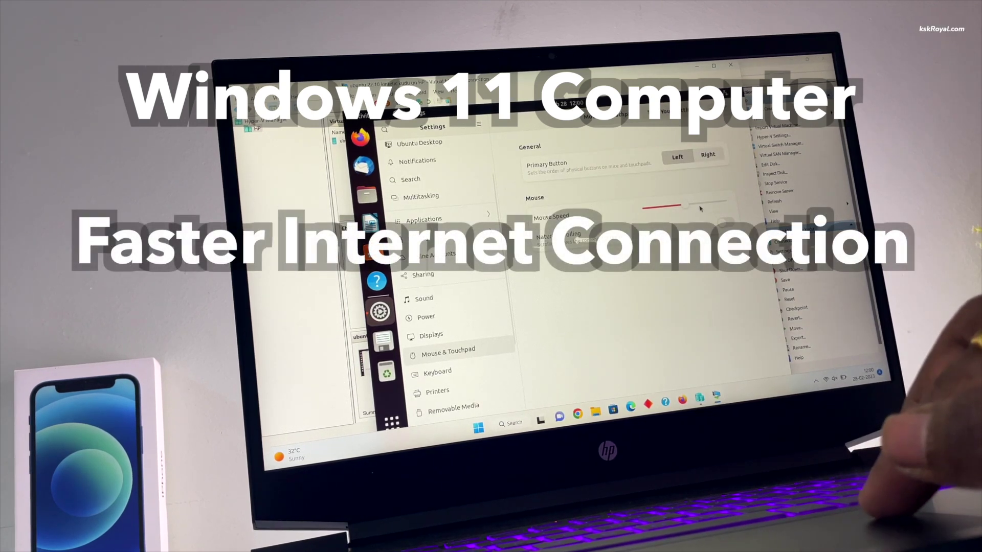
pyautogui.moveTo(701, 208); pyautogui.dragTo(547, 253)
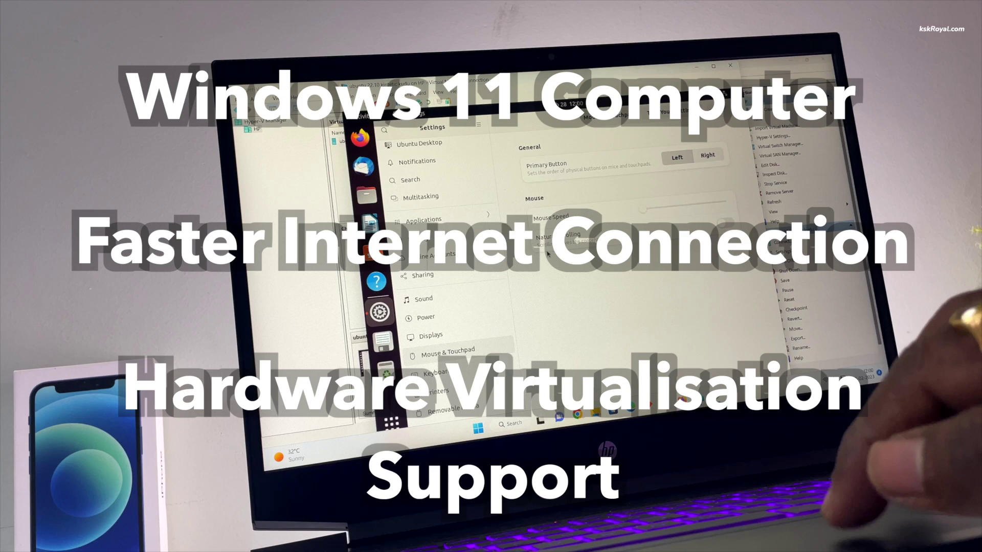
pyautogui.click(740, 109)
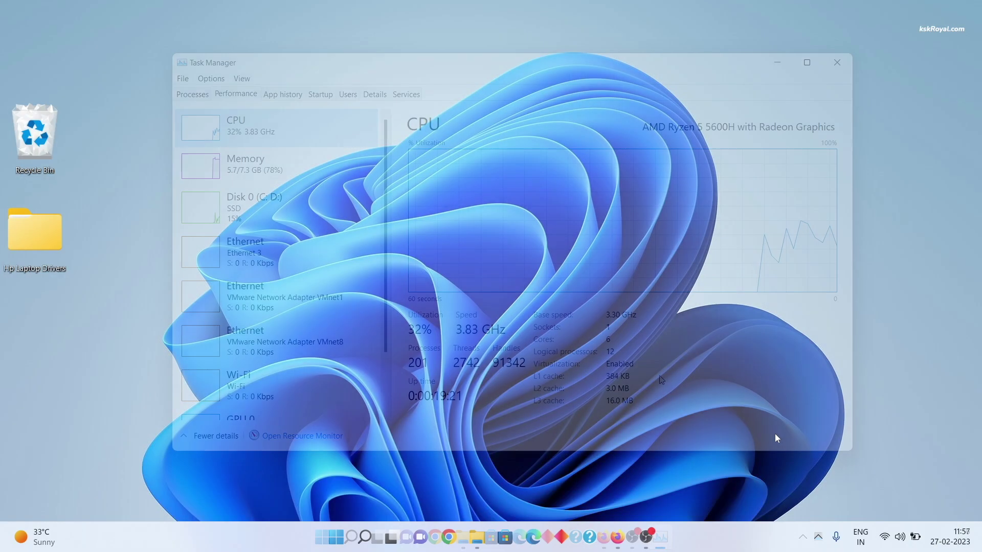
# Step: Enable the Virtual Machine Platform and Windows Hypervisor Platform features in Windows Features and restart the PC
pyautogui.press('super+s')
pyautogui.write('windows features')
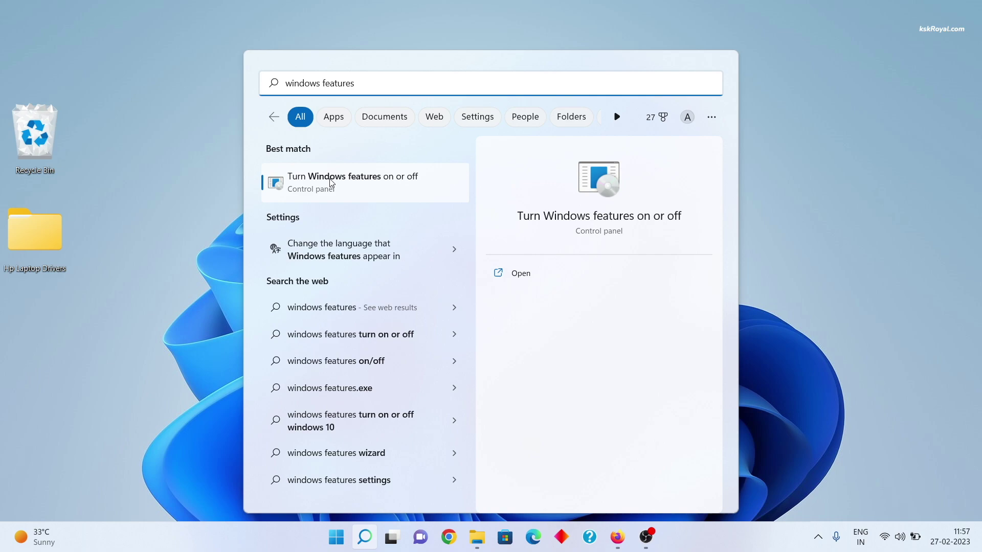
pyautogui.click(381, 184)
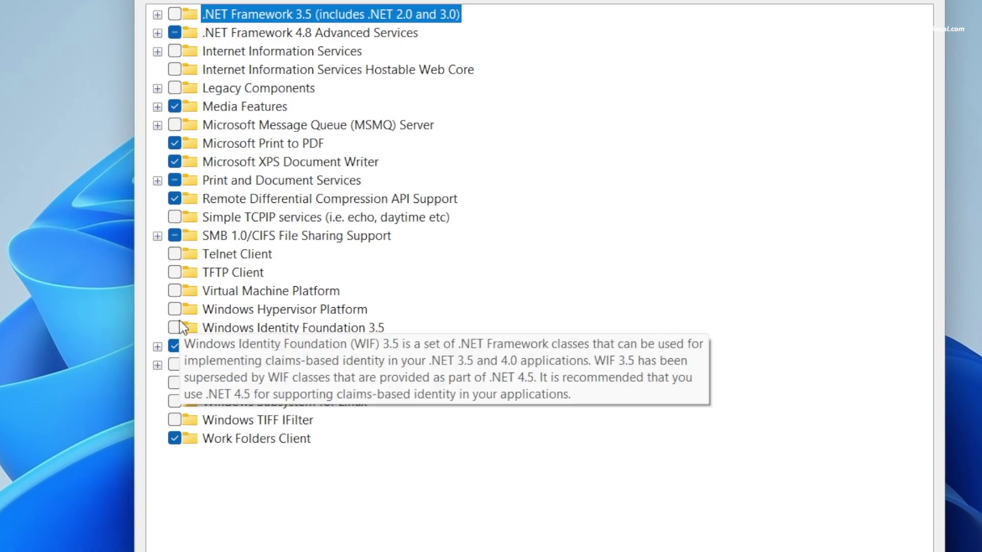
pyautogui.click(172, 295)
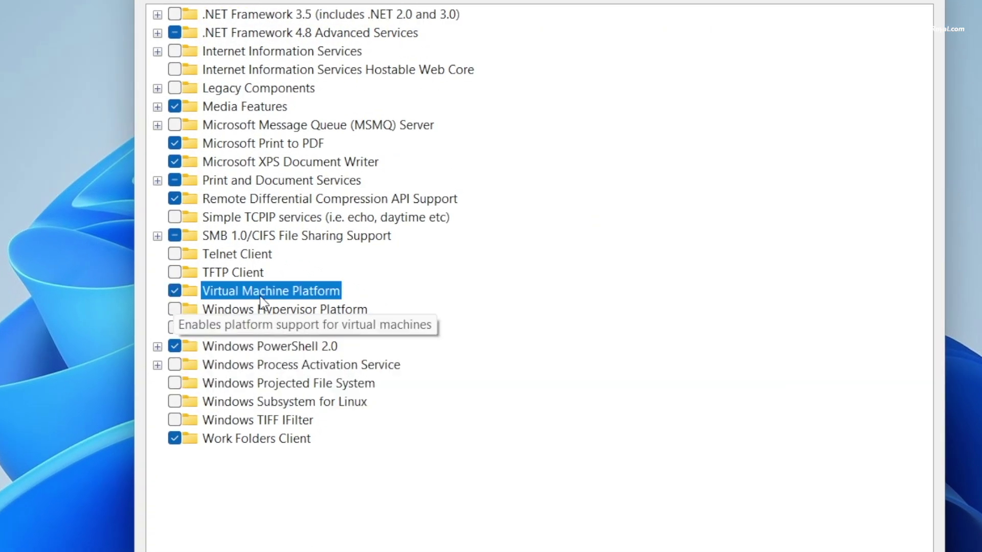
pyautogui.click(175, 309)
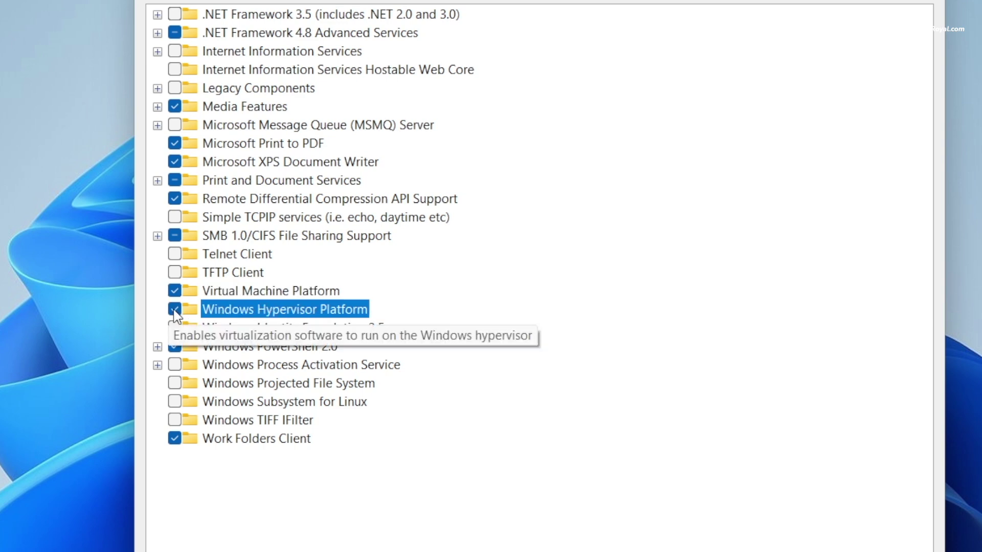
pyautogui.click(698, 481)
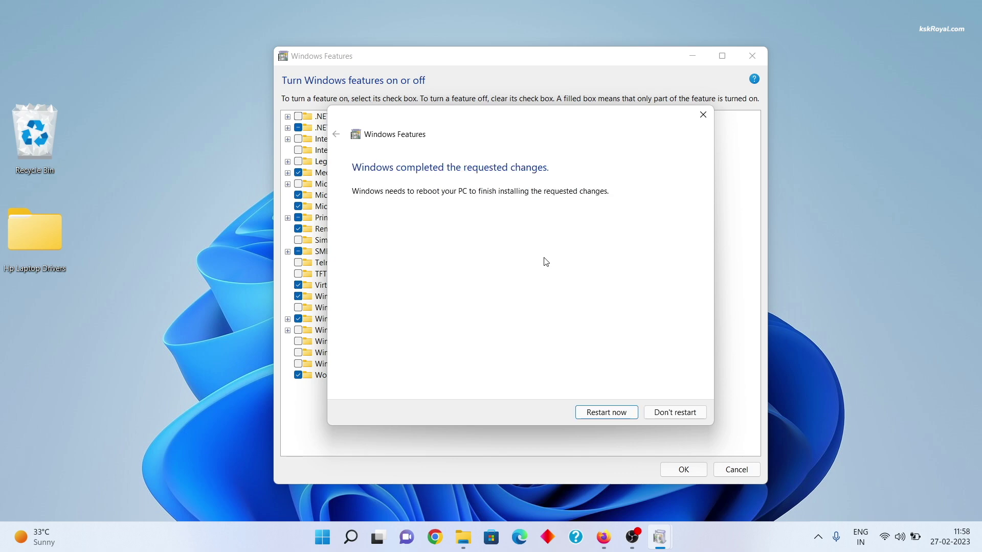
pyautogui.click(619, 412)
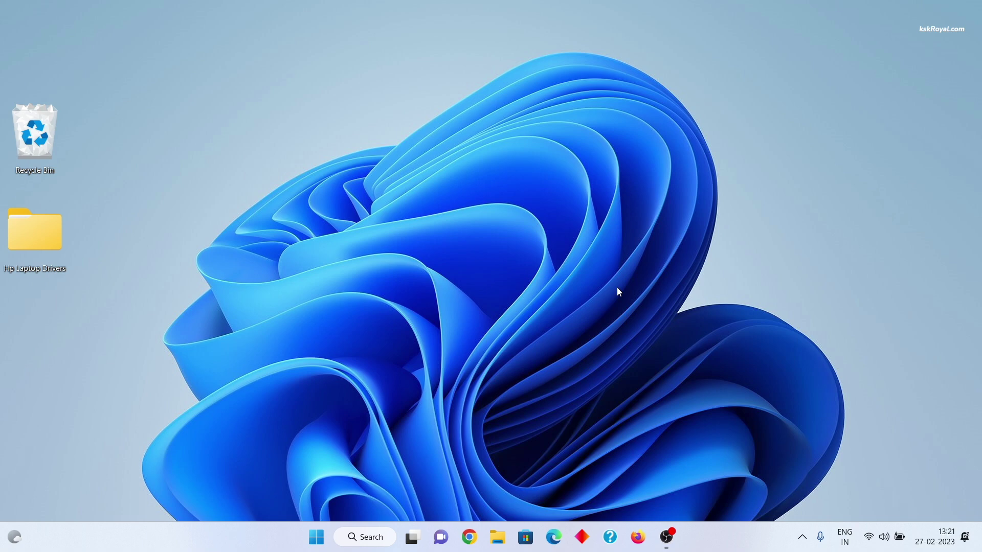
# Step: Launch Notepad with the Run command notepad and maximize its empty window
pyautogui.press('super+r')
pyautogui.write('n')
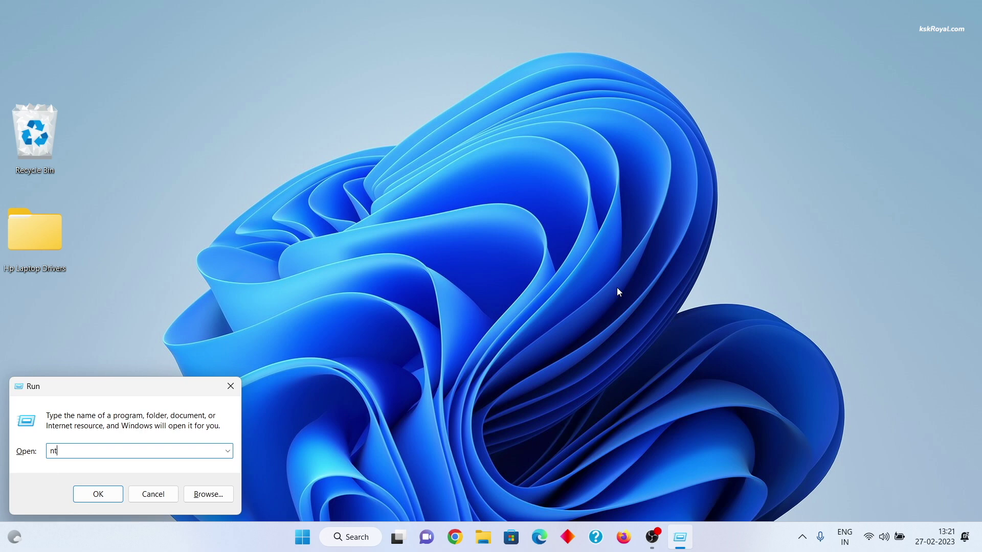
pyautogui.write('otepad')
pyautogui.press('Return')
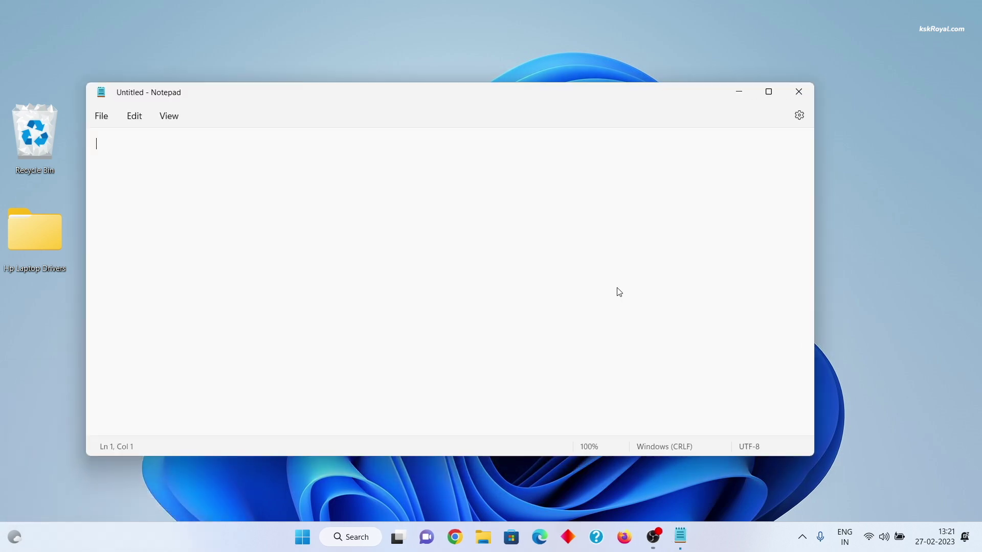
pyautogui.press('super+Up')
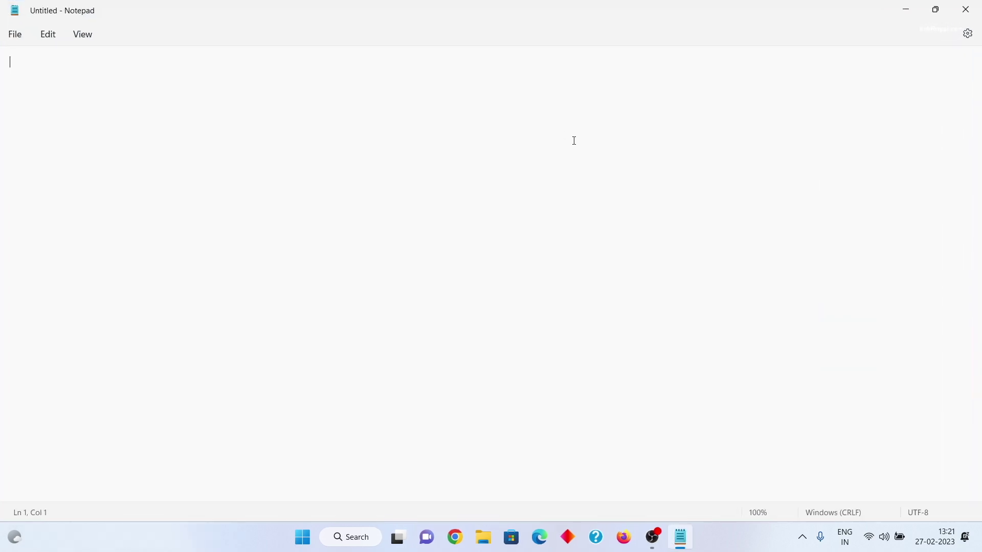
# Step: Enter a batch script that lists the *Hyper-V*.mum packages in hyperv-home.txt, adds them with dism, deletes the list, enables Microsoft-Hyper-V and pauses
pyautogui.write('pushd "%~dp0"    dir /b %SystemRoot%\\servicing\\Packages\\*Hyper-V*.mum >hyperv-home.txt    for /f %%i in (\'findstr /i . hyperv-home.txt 2^>nul\') do dism /online /norestart /add-package:"%SystemRoot%\\servicing\\Packages\\%%i"    del hyperv-home.txt    Dism /online /enable-feature /featurename:Microsoft-Hyper-V -All /LimitAccess /ALL    pause')
pyautogui.moveTo(5, 359); pyautogui.dragTo(2, 64)
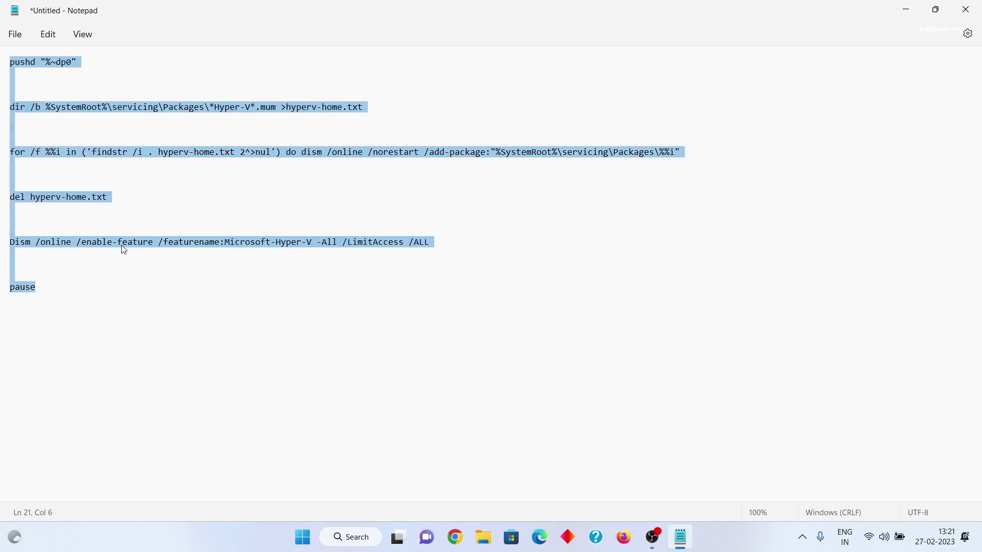
pyautogui.click(126, 260)
pyautogui.moveTo(80, 303); pyautogui.dragTo(13, 58)
# Step: Save the script to the Desktop as HyperVHome.bat with the file type All files
pyautogui.click(15, 34)
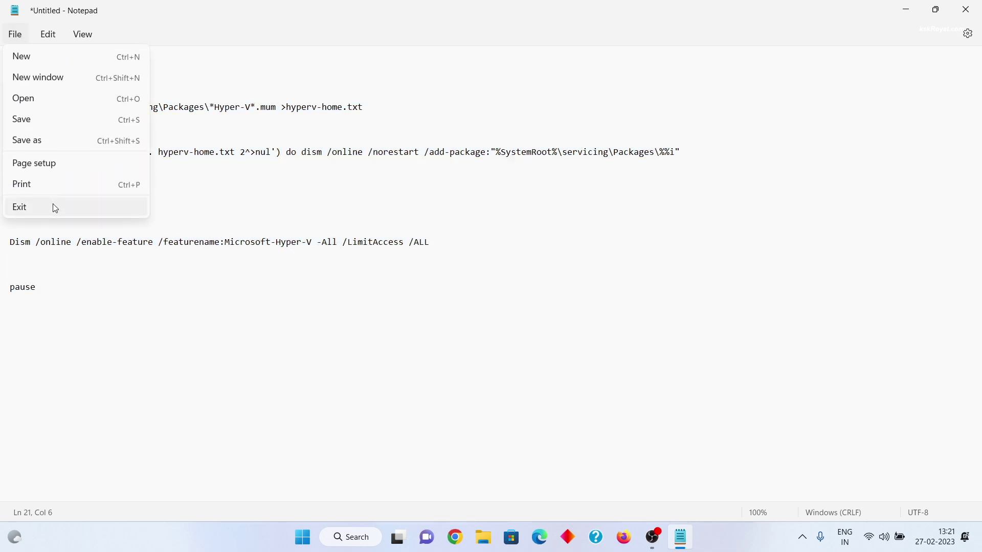
pyautogui.click(60, 143)
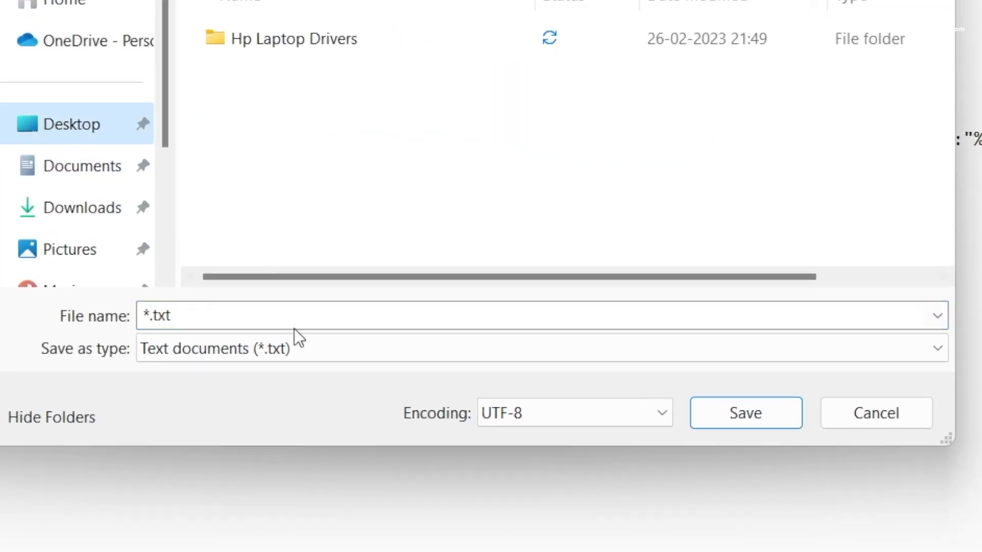
pyautogui.click(296, 347)
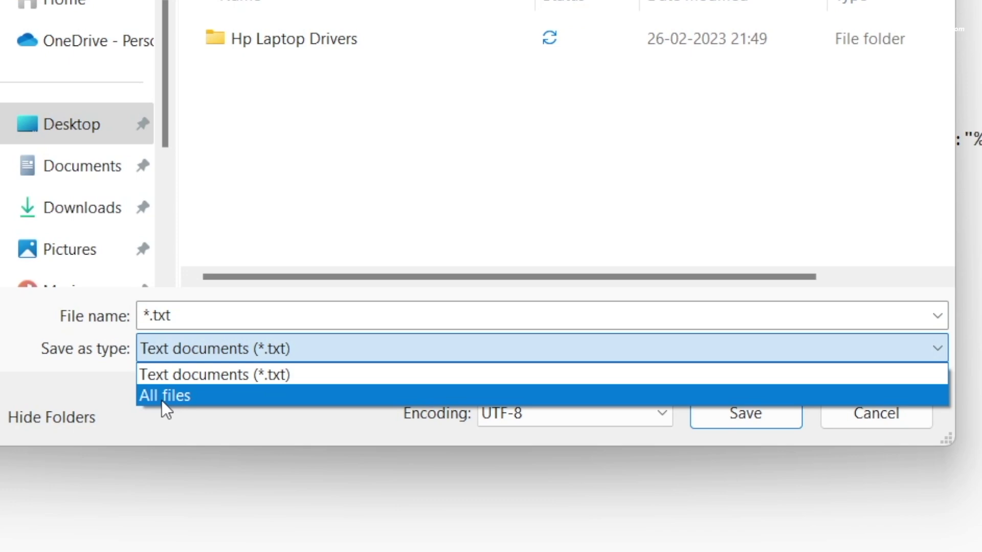
pyautogui.click(169, 399)
pyautogui.click(216, 314)
pyautogui.write('HyperVHome.bat')
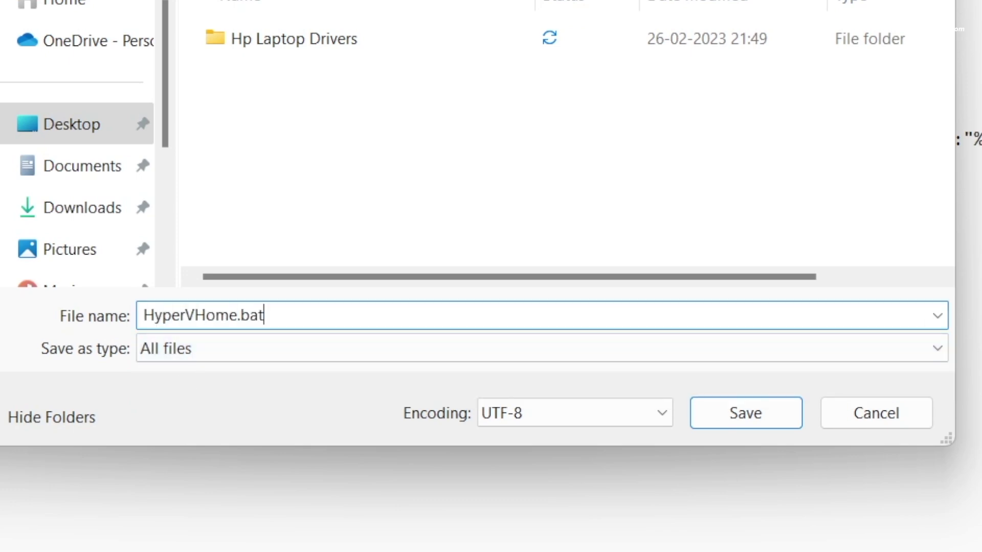
pyautogui.doubleClick(250, 315)
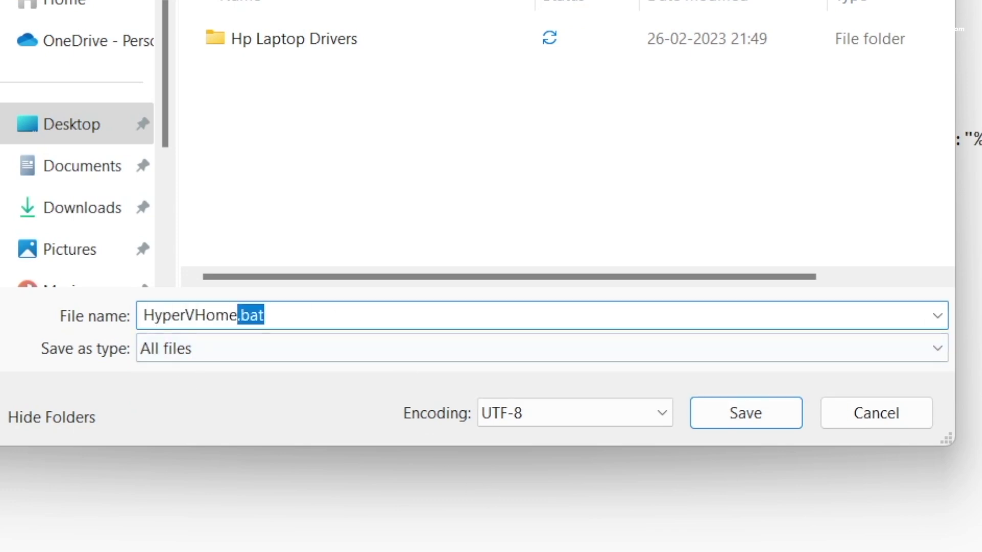
pyautogui.click(756, 419)
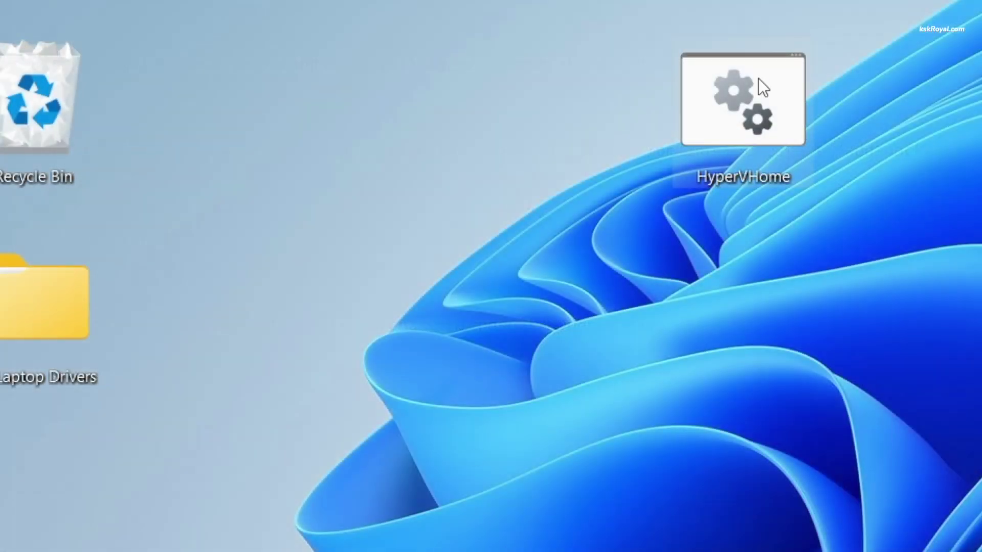
# Step: Run the HyperVHome batch file from the desktop as administrator to install Hyper-V
pyautogui.rightClick(760, 80)
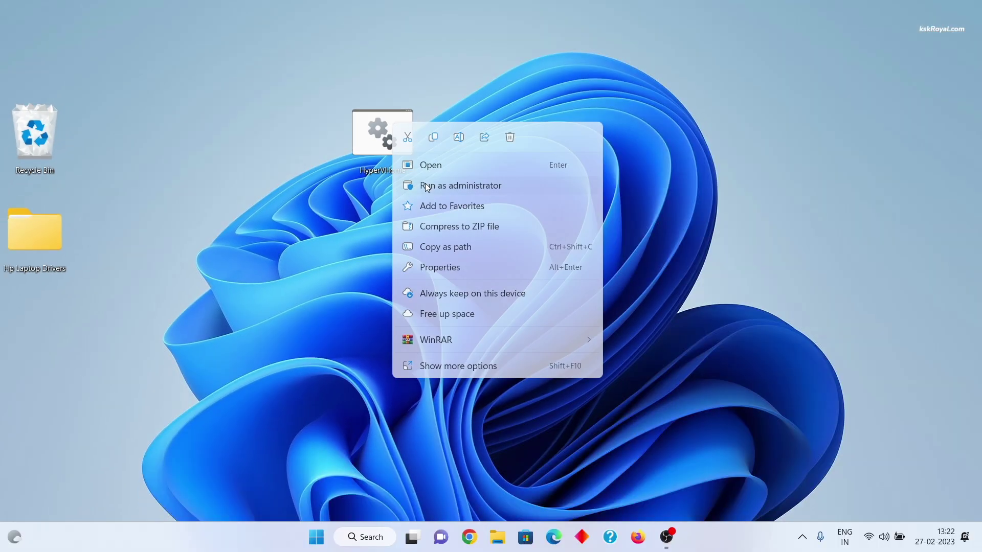
pyautogui.click(427, 185)
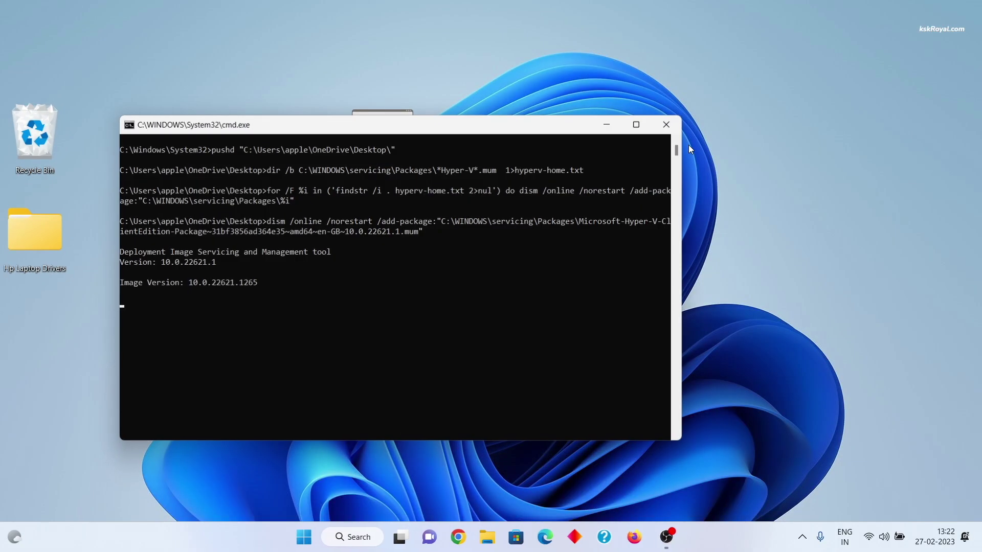
pyautogui.click(637, 131)
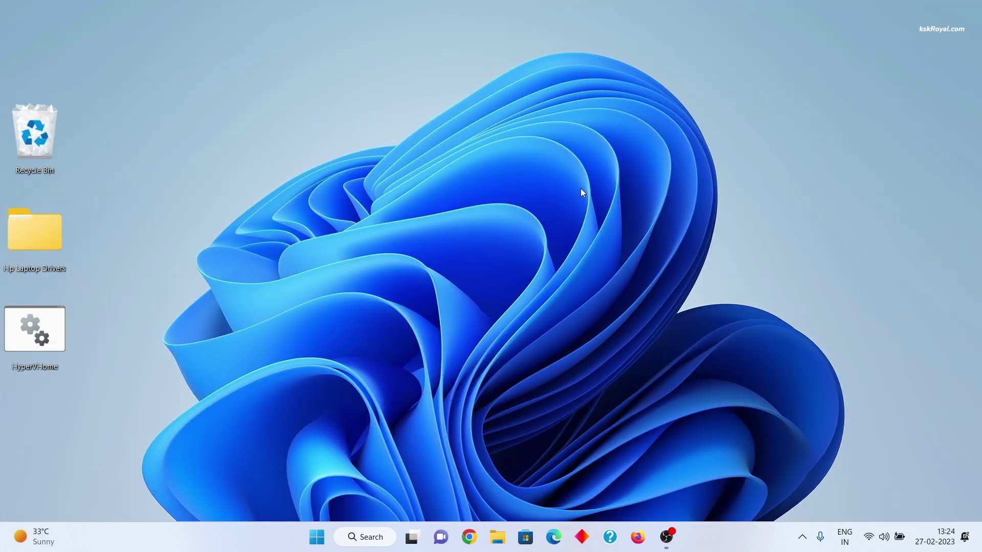
# Step: Find and open Hyper-V Manager and maximize its window
pyautogui.press('super')
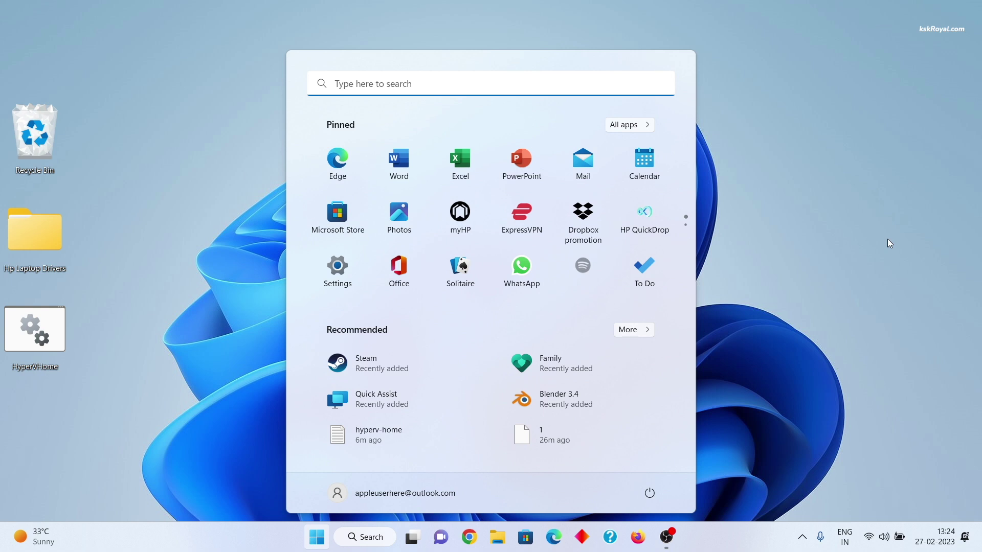
pyautogui.write('hy')
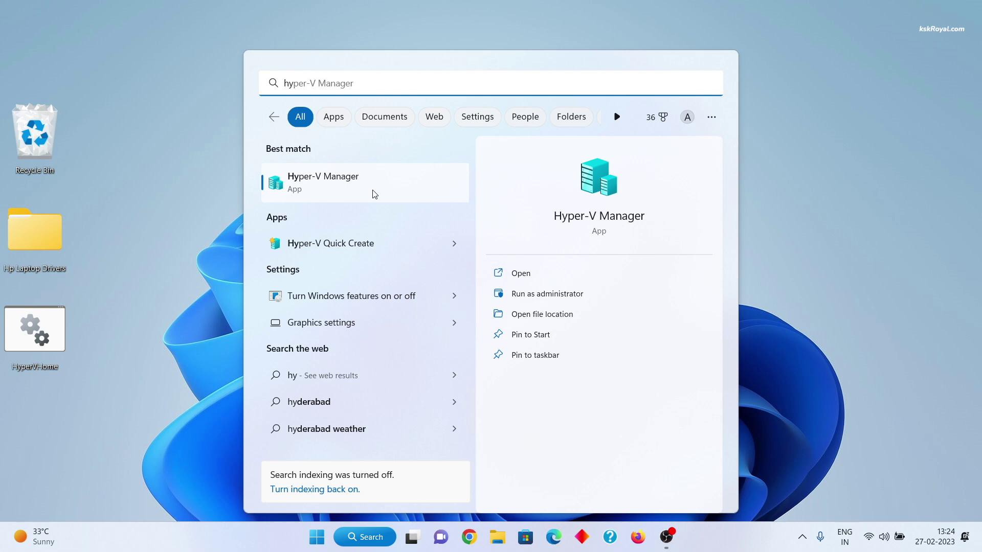
pyautogui.click(377, 190)
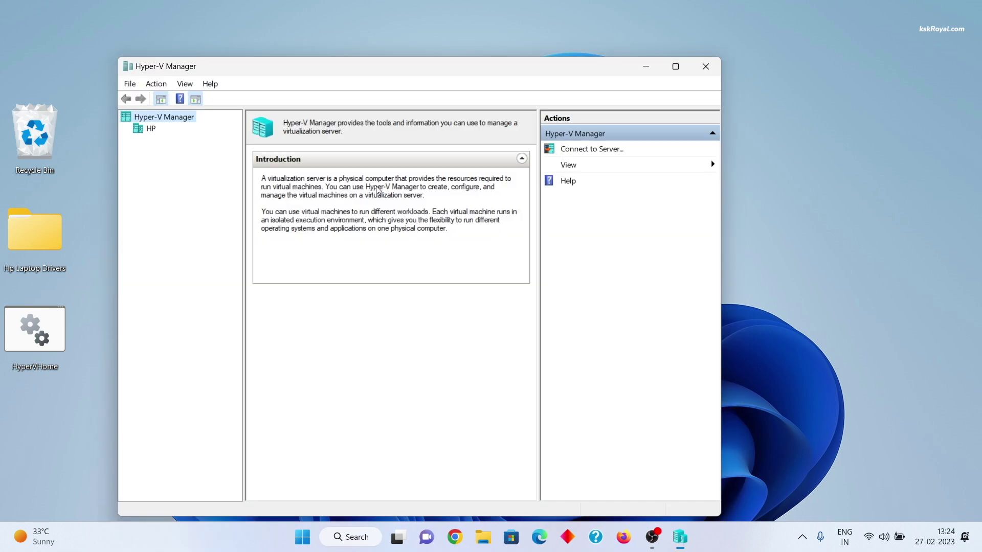
pyautogui.moveTo(559, 75); pyautogui.dragTo(628, 63)
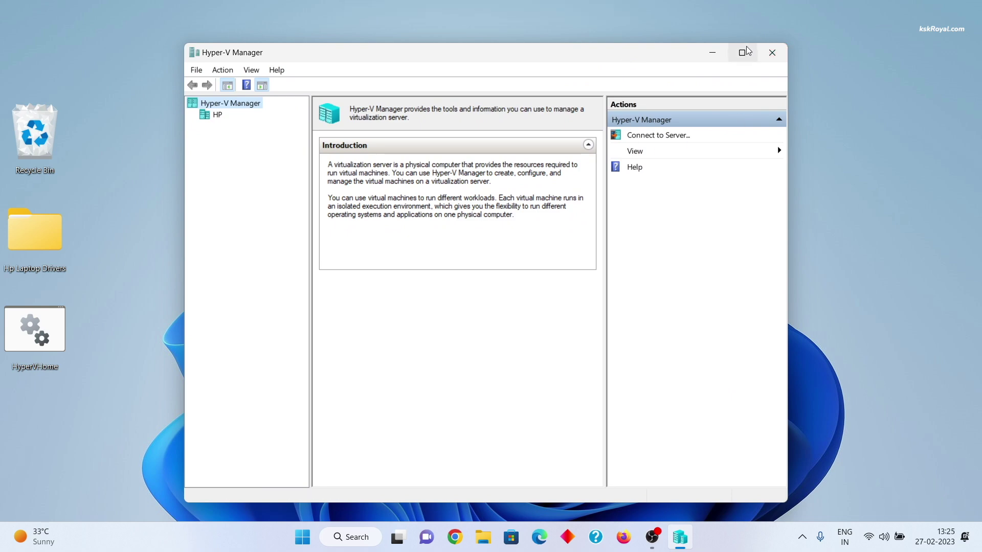
pyautogui.click(742, 52)
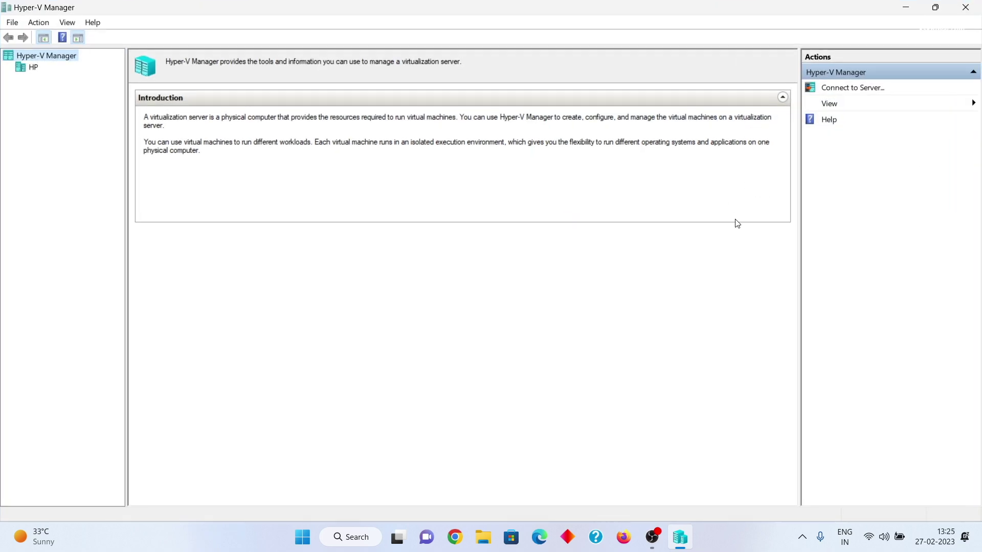
# Step: Open Quick Create for the HP server, look over the Ubuntu 22.04 LTS details and expand the name and network options
pyautogui.click(31, 70)
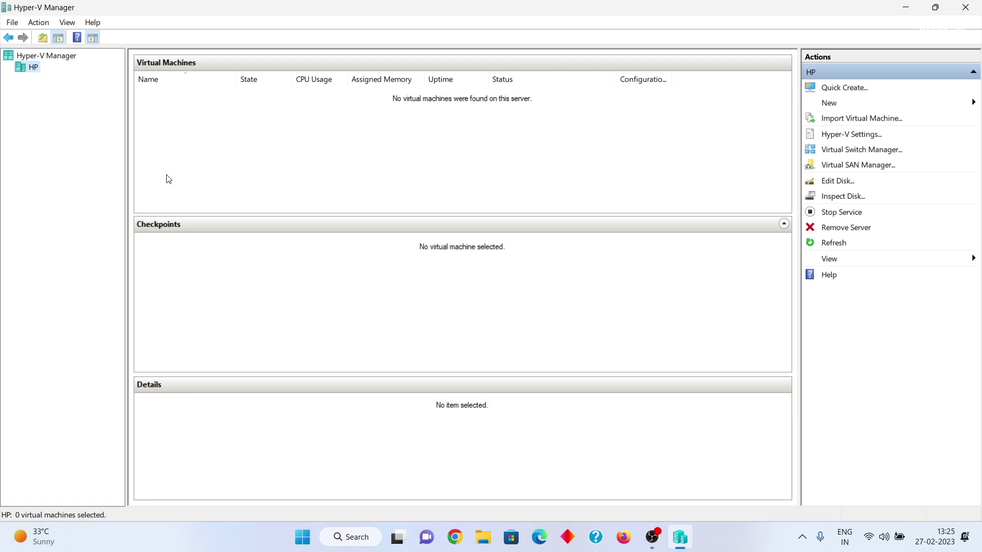
pyautogui.click(841, 90)
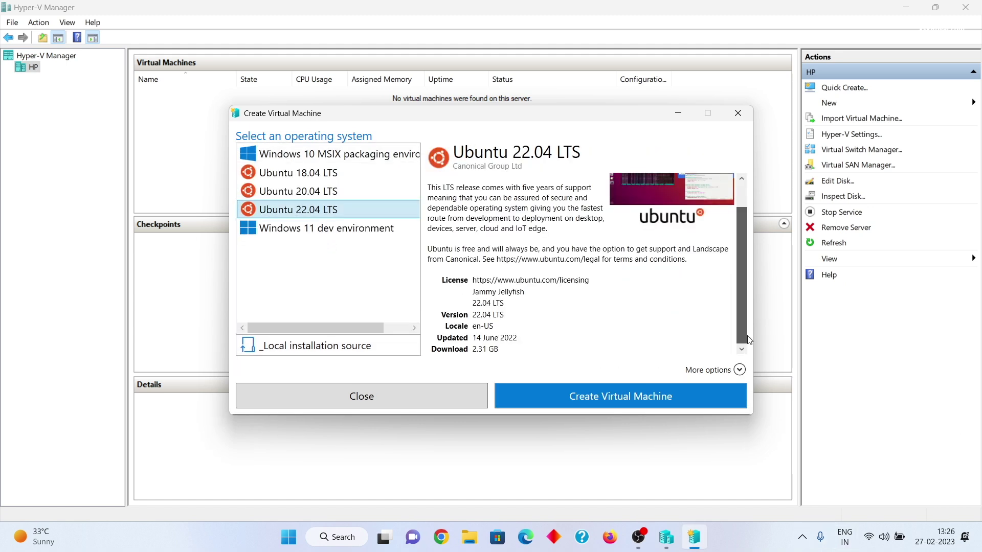
pyautogui.moveTo(747, 340); pyautogui.dragTo(742, 254)
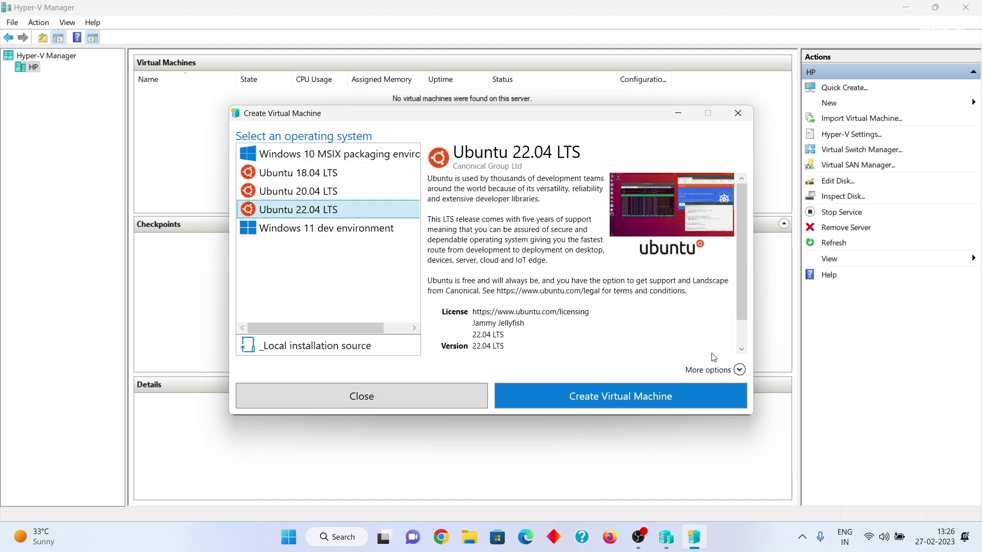
pyautogui.click(740, 369)
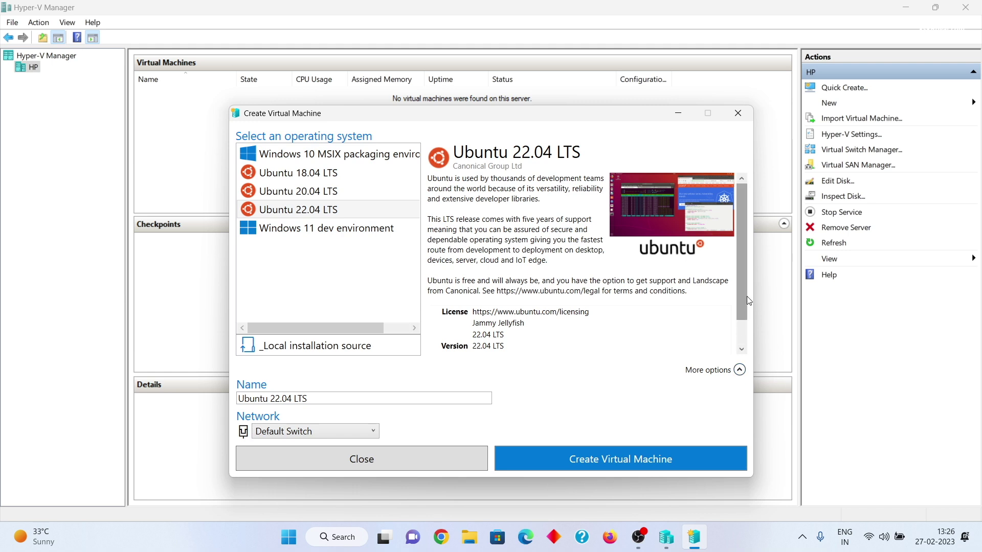
# Step: Create the Ubuntu 22.04 LTS virtual machine with its default name and the Default Switch network
pyautogui.scroll(-2, 742, 292)
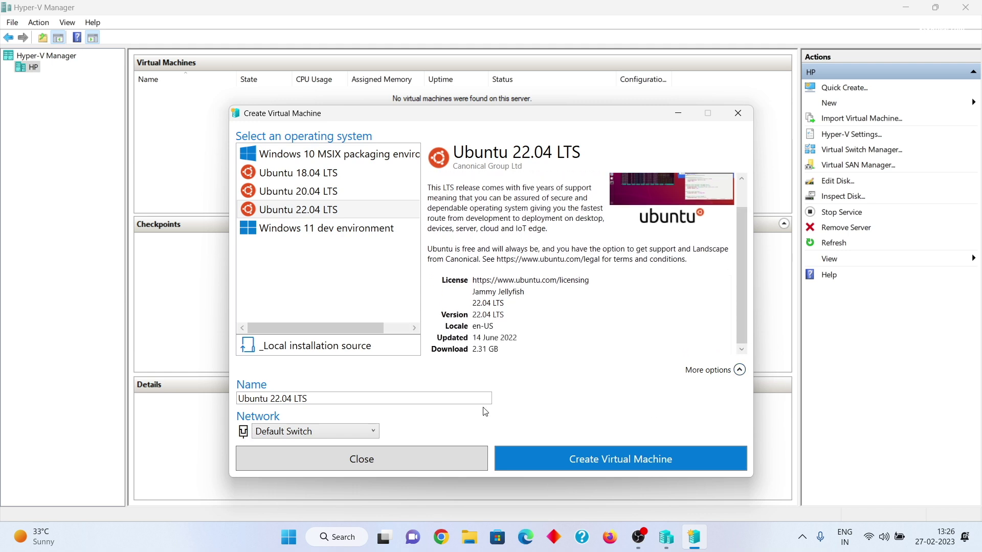
pyautogui.click(344, 437)
pyautogui.click(432, 403)
pyautogui.click(636, 458)
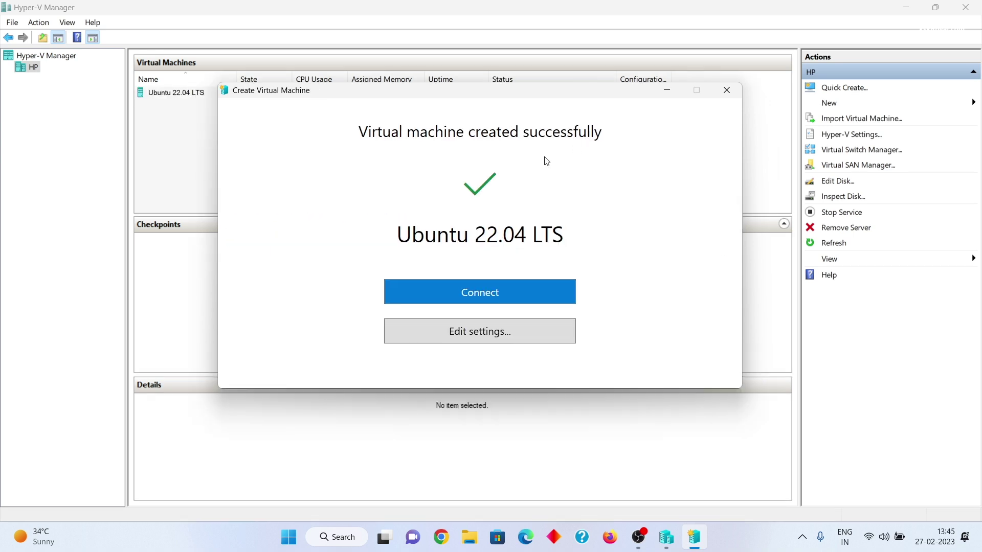
# Step: Open the settings of the new Ubuntu 22.04 LTS virtual machine and set its RAM to 3000 MB
pyautogui.click(485, 334)
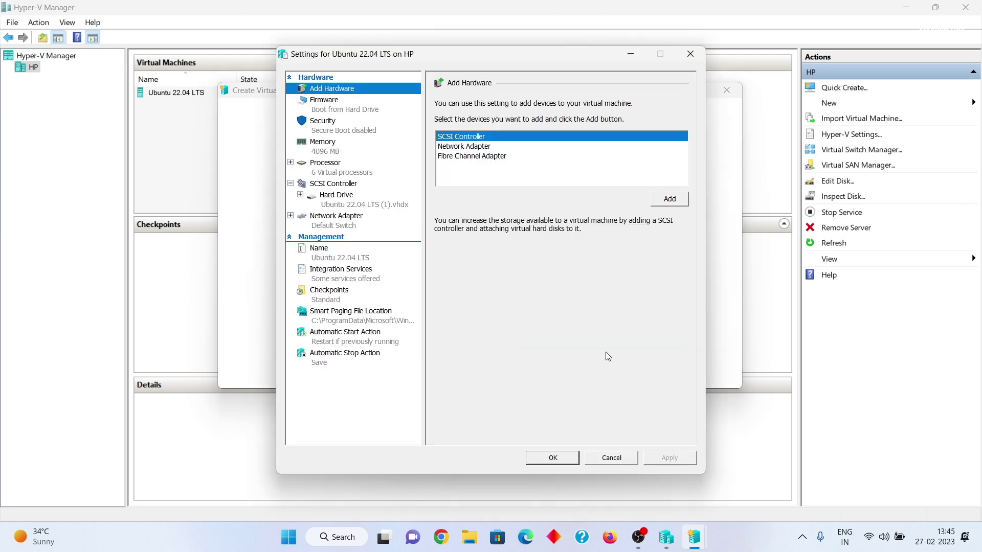
pyautogui.click(315, 150)
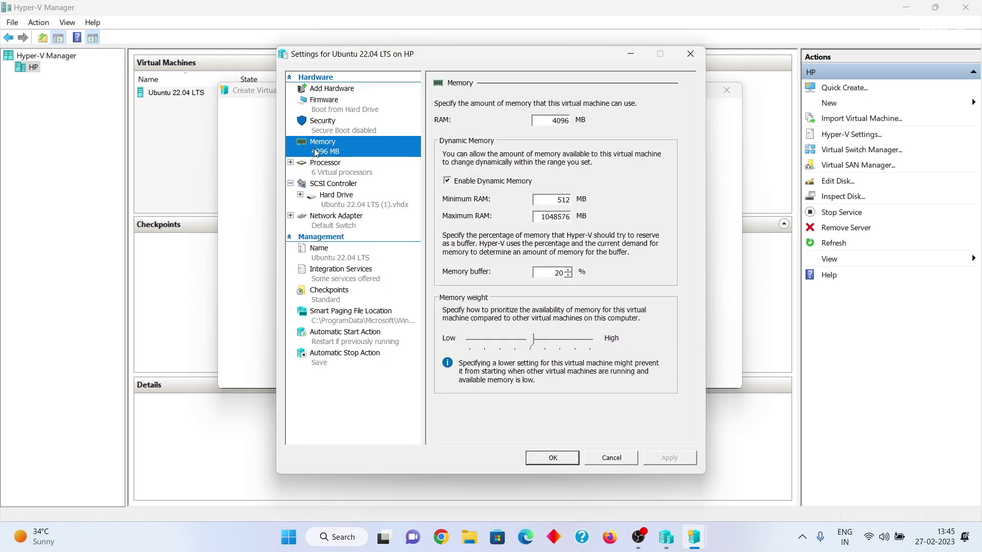
pyautogui.doubleClick(564, 121)
pyautogui.write('300')
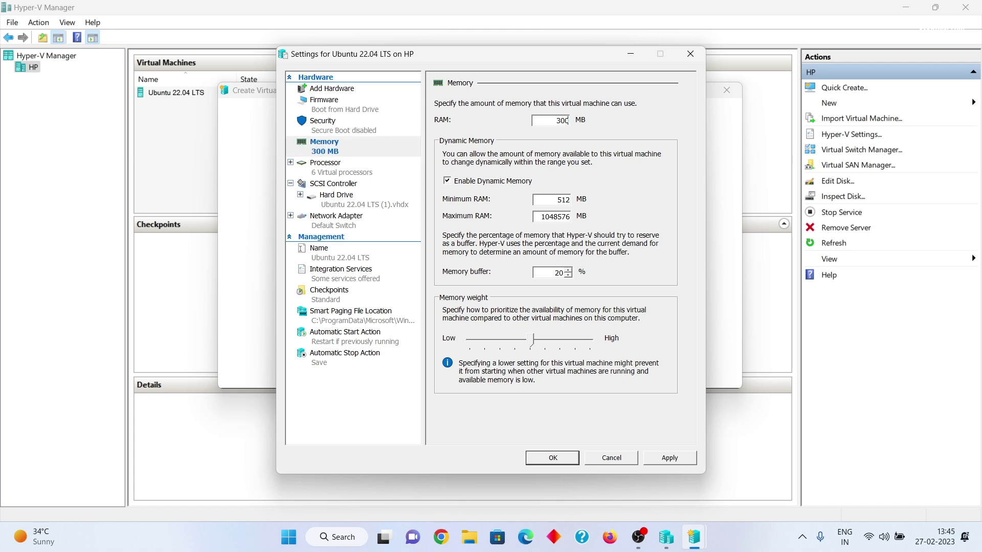
pyautogui.write('0')
# Step: Set the number of virtual processors to 3
pyautogui.click(337, 168)
pyautogui.click(584, 140)
pyautogui.click(584, 140)
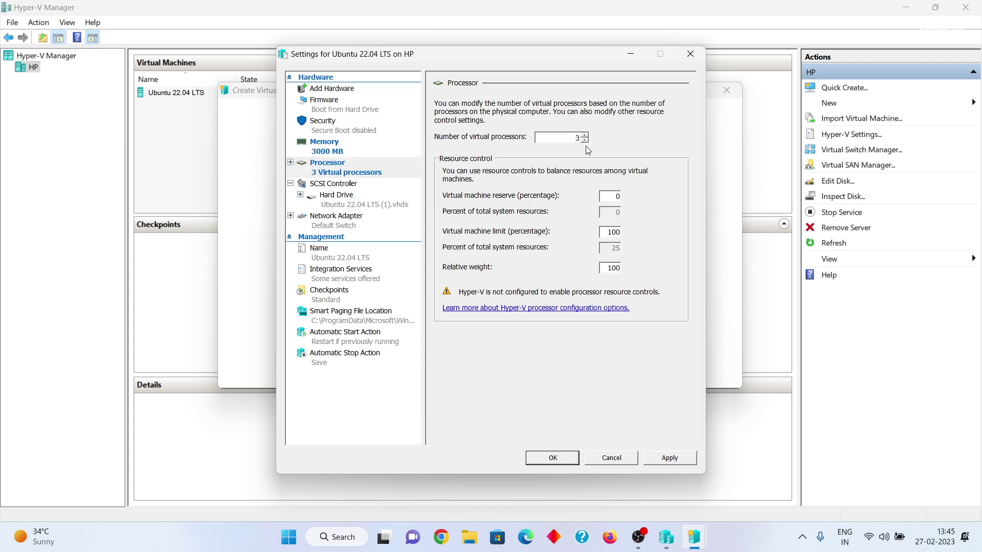
# Step: Look over the virtual hard drive settings, and apply the virtual machine's changed settings
pyautogui.click(336, 197)
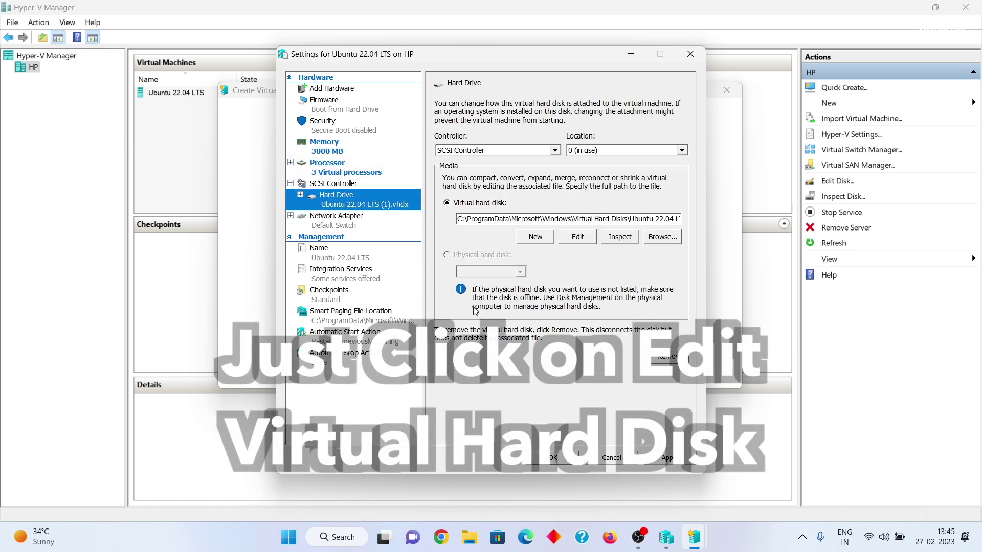
pyautogui.rightClick(378, 199)
pyautogui.click(361, 206)
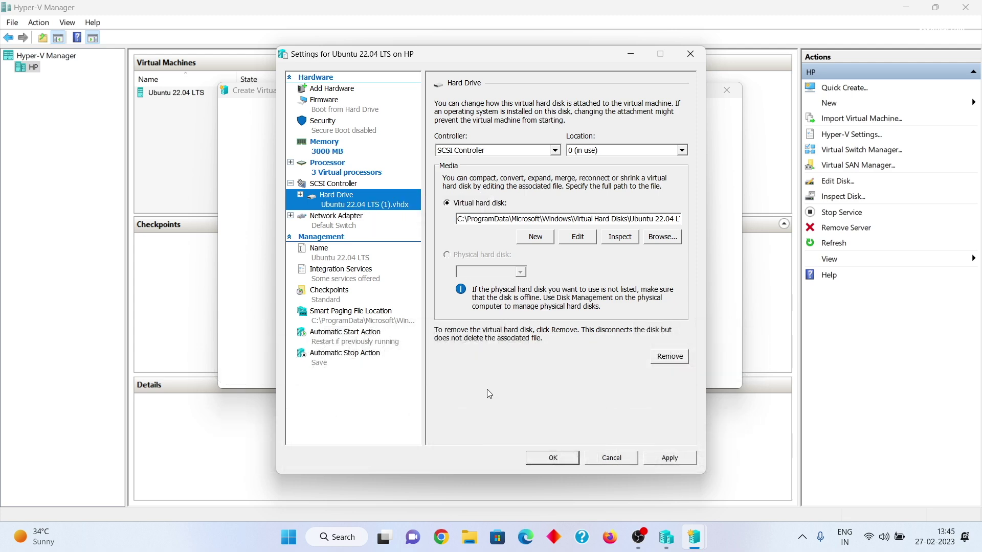
pyautogui.click(670, 459)
pyautogui.click(552, 458)
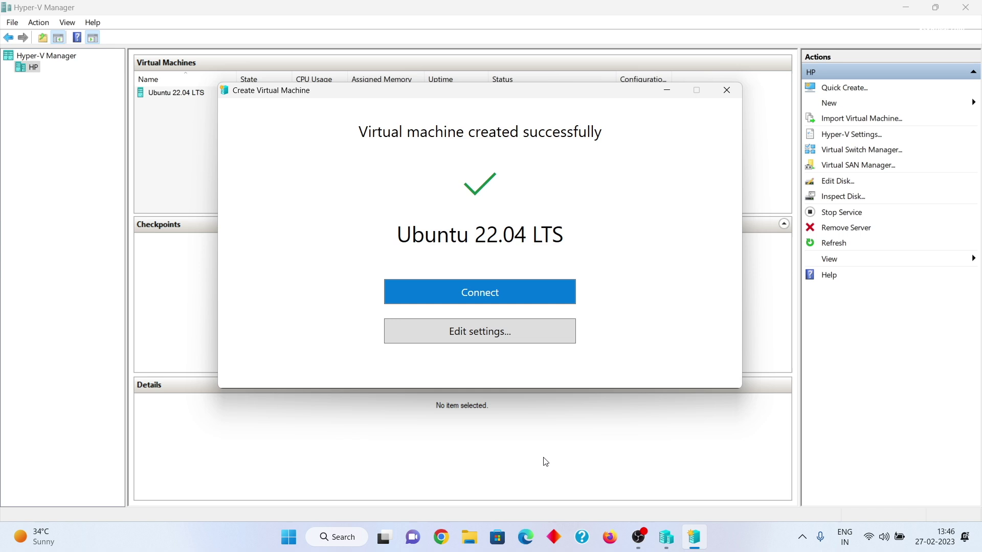
# Step: Connect to and start the Ubuntu virtual machine, and go through its system configuration with English and the Kolkata location
pyautogui.click(475, 284)
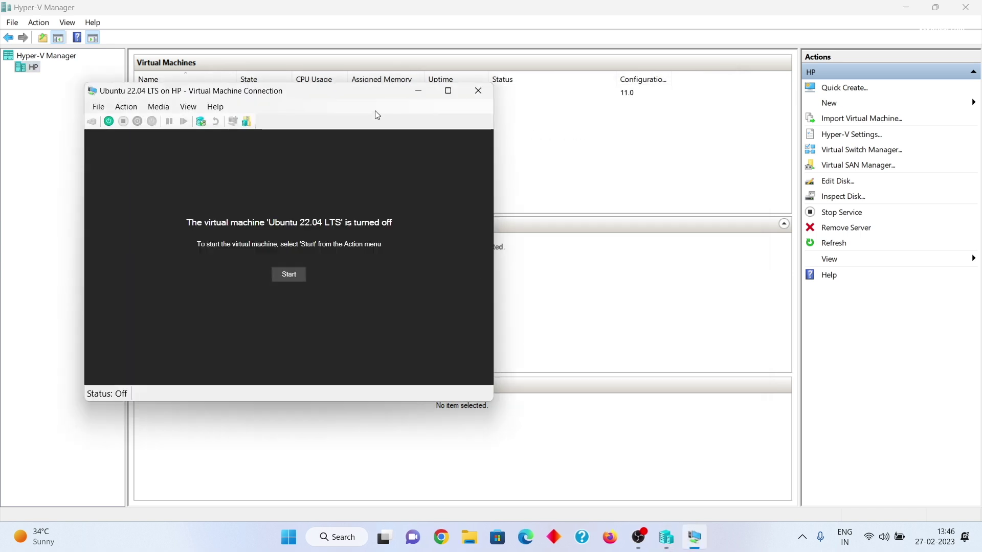
pyautogui.click(438, 275)
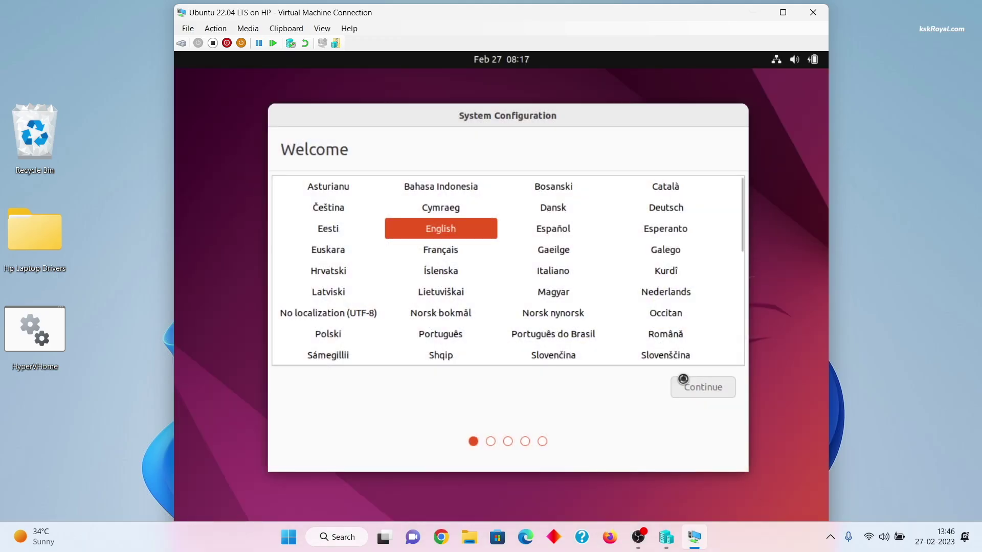
pyautogui.click(684, 385)
pyautogui.click(695, 392)
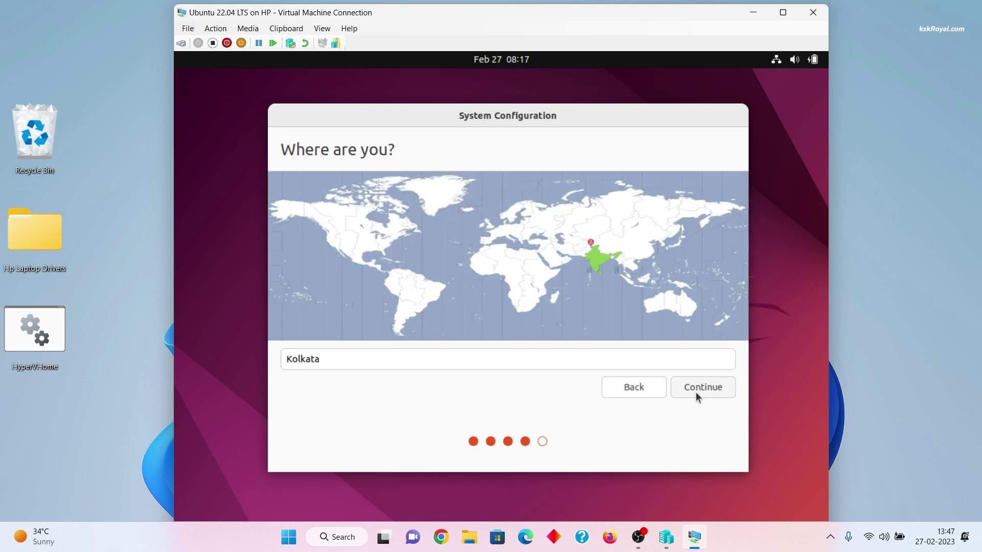
pyautogui.click(695, 391)
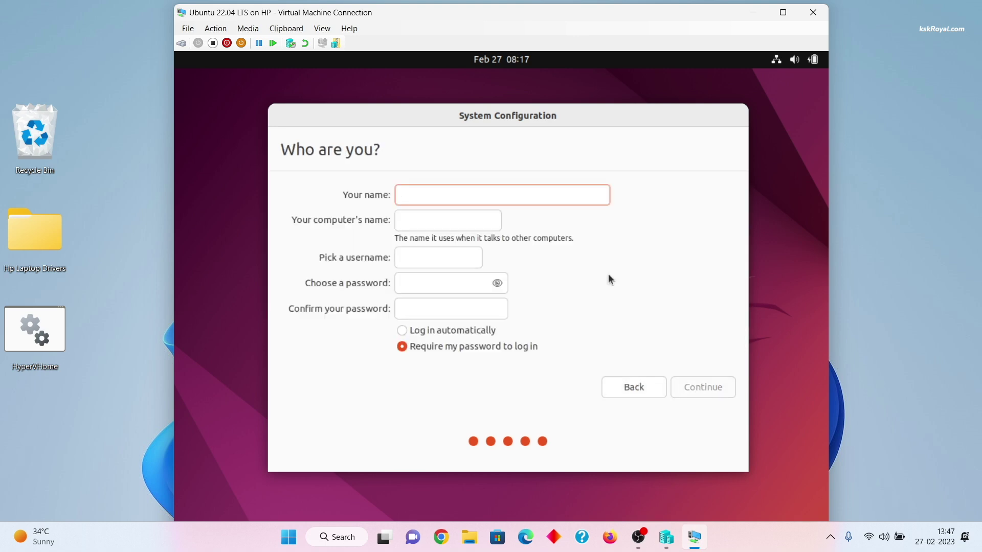
# Step: Fill in the user's name, computer name hp, username and password, keep the password required for login, and continue
pyautogui.write('kskroyal')
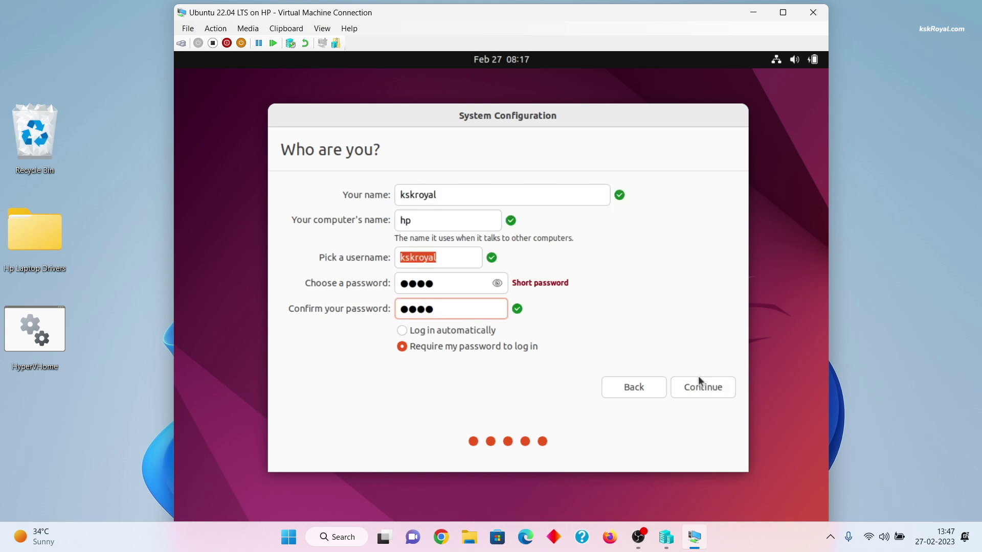
pyautogui.click(699, 379)
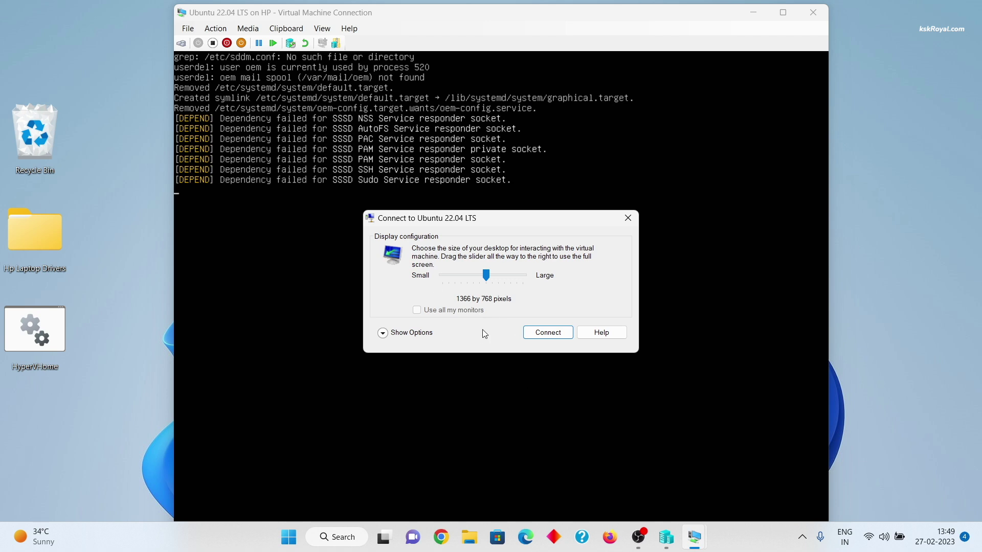
# Step: Set the display configuration for the Ubuntu 22.04 LTS connection to Full Screen and connect
pyautogui.click(412, 334)
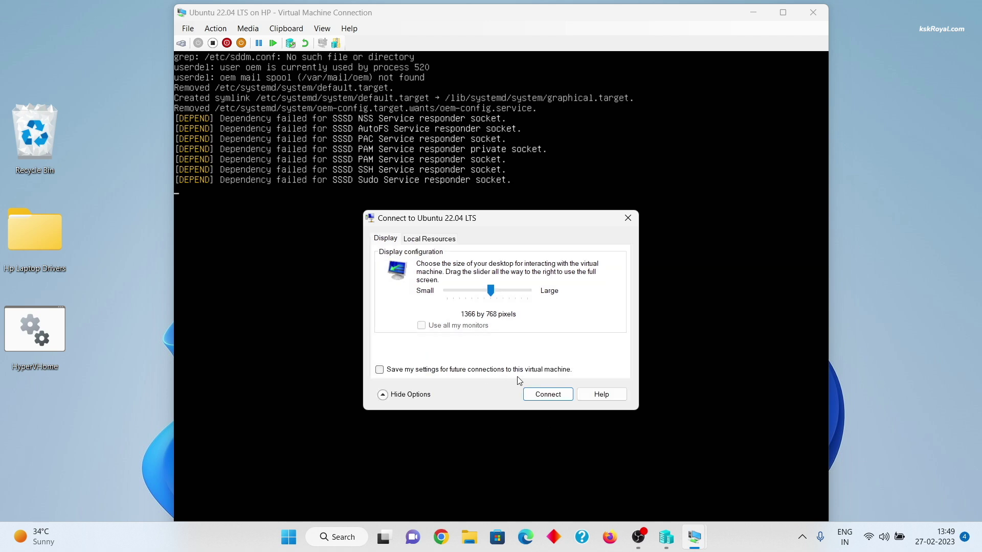
pyautogui.moveTo(490, 291); pyautogui.dragTo(528, 291)
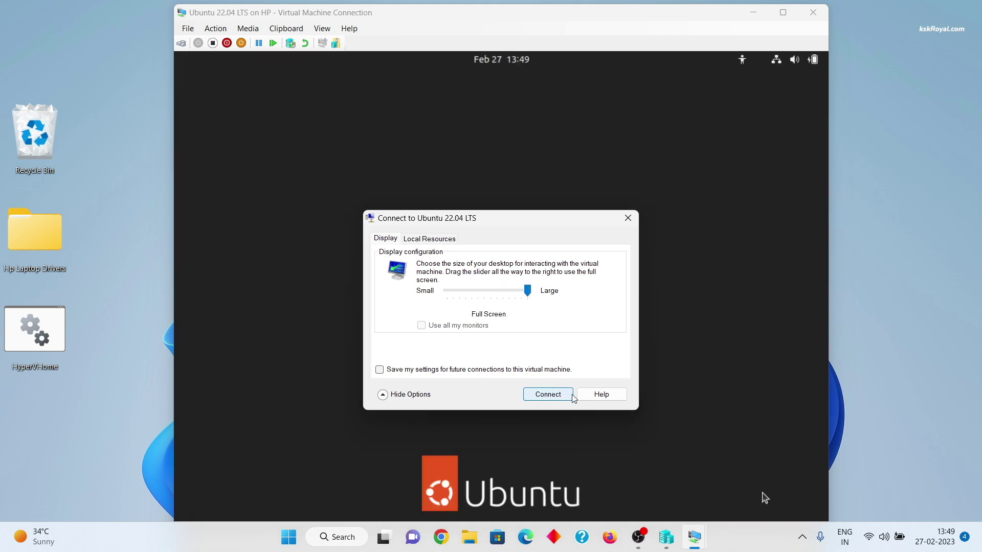
pyautogui.click(548, 394)
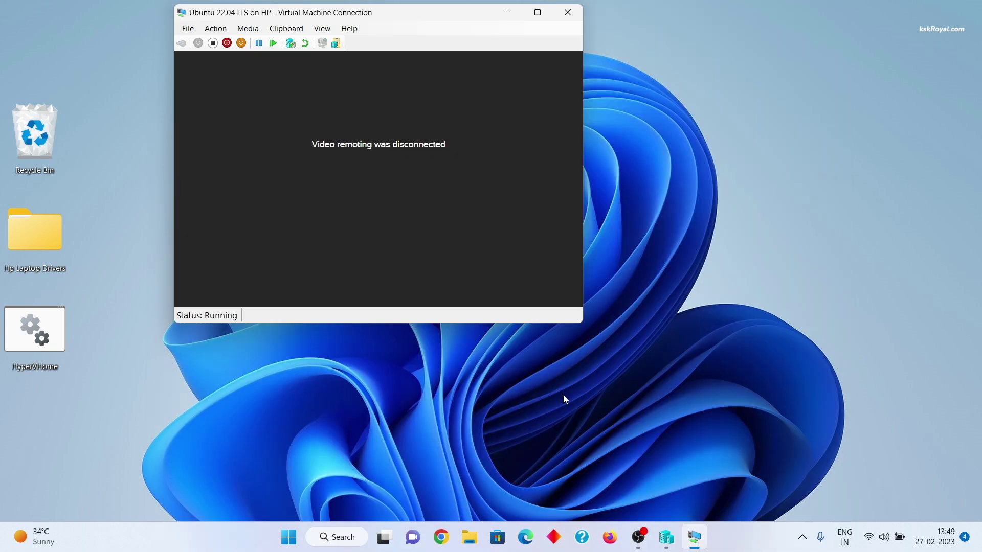
# Step: Log in to the Xorg session with the account's username and password
pyautogui.write('kskroyal')
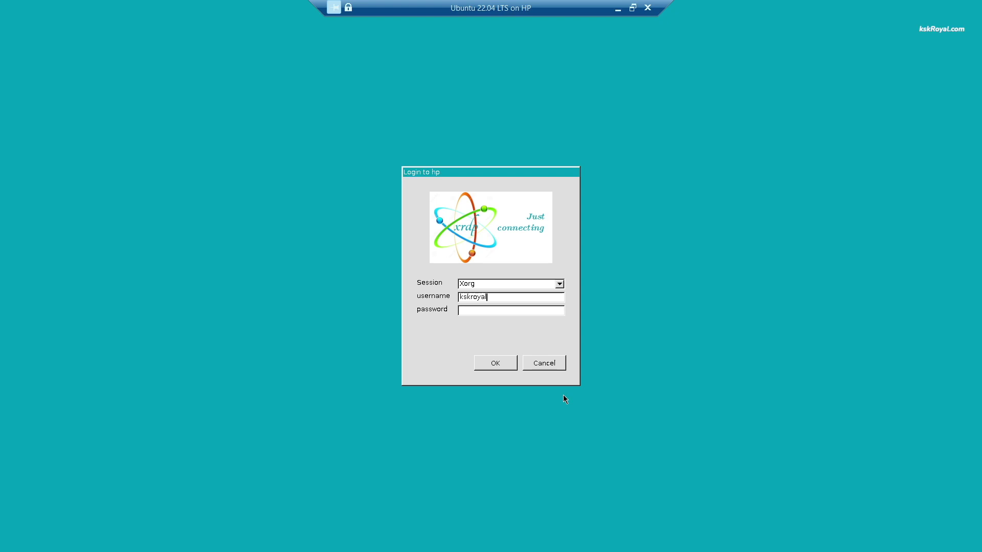
pyautogui.press('Tab')
pyautogui.write('****')
pyautogui.press('Return')
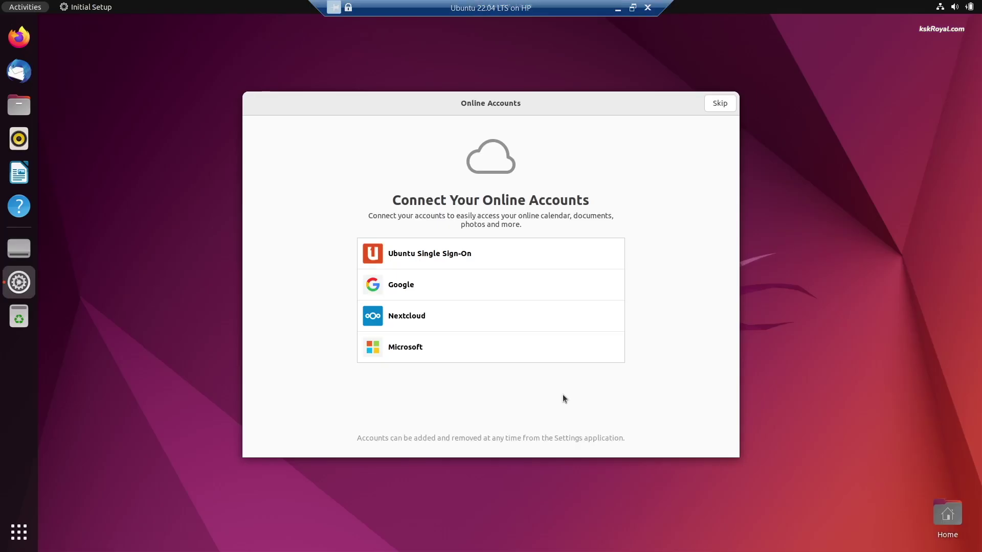
# Step: Unpin the full-screen connection bar and move past the Online Accounts and Livepatch pages without setting them up
pyautogui.click(334, 7)
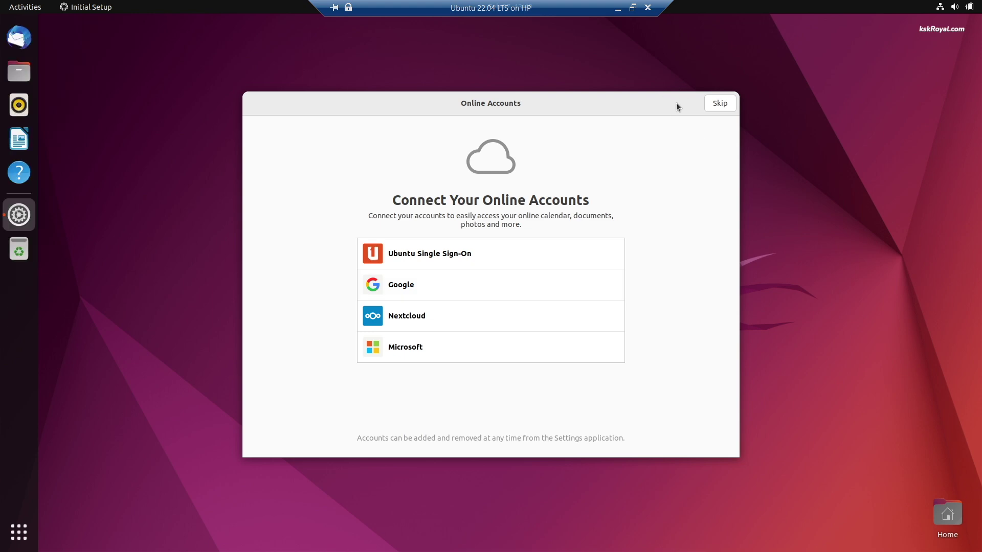
pyautogui.click(719, 103)
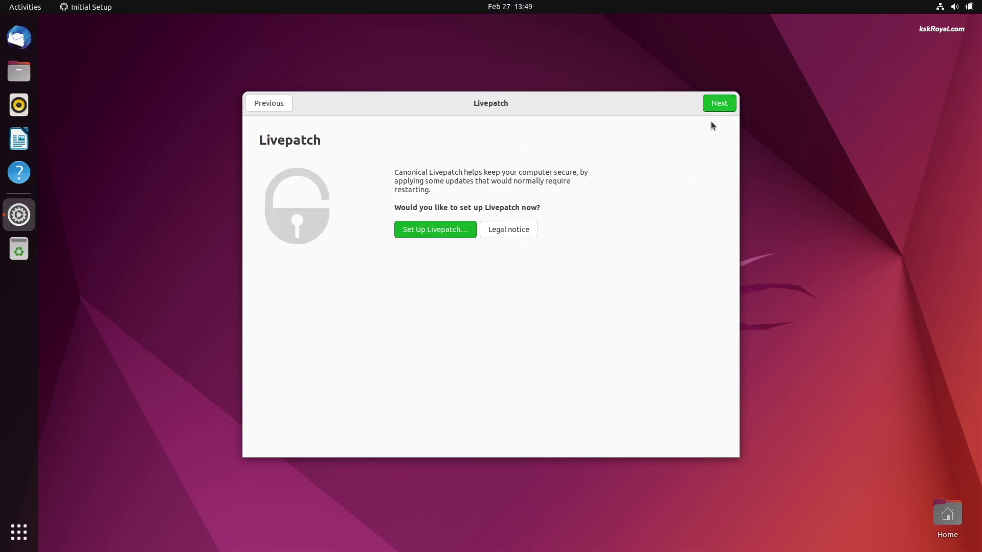
pyautogui.click(719, 107)
pyautogui.click(467, 277)
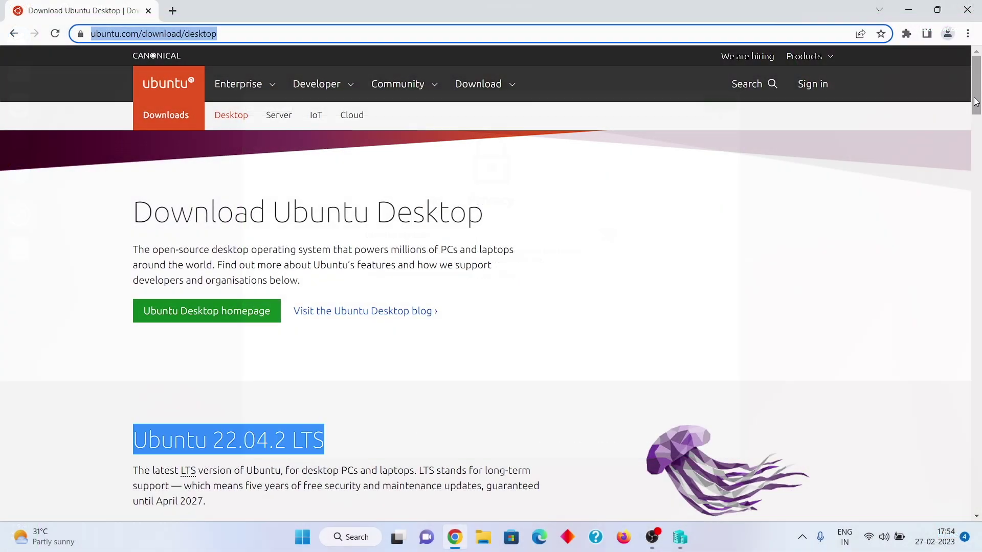
# Step: Compare the Ubuntu 22.04.2 LTS and Ubuntu 22.10 releases on the Ubuntu Desktop download page, and minimize the browser
pyautogui.moveTo(974, 101); pyautogui.dragTo(974, 145)
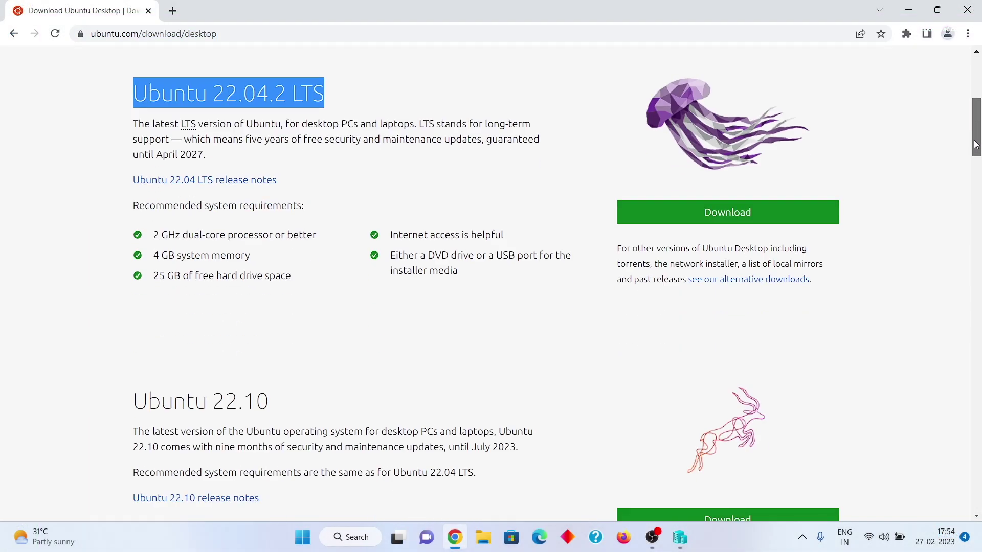
pyautogui.doubleClick(224, 100)
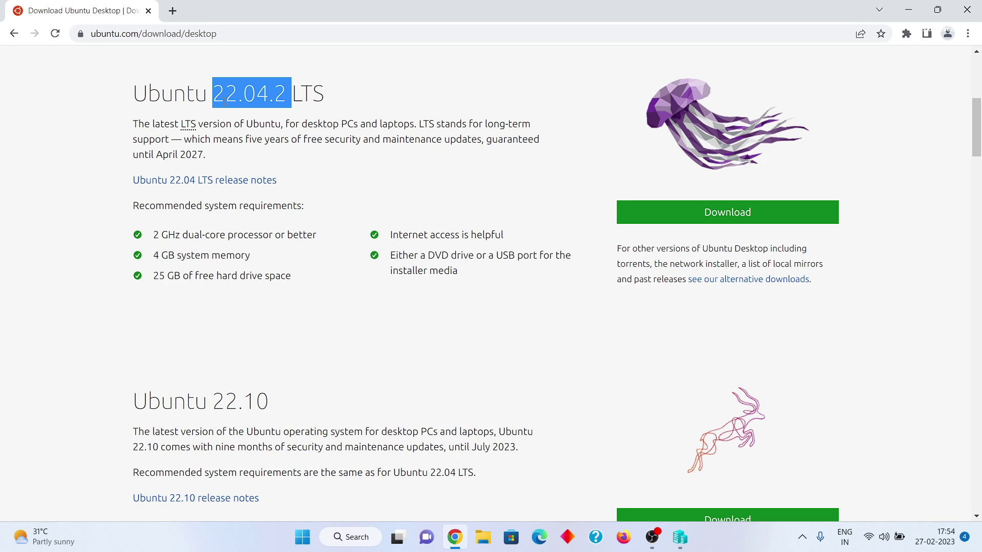
pyautogui.doubleClick(249, 401)
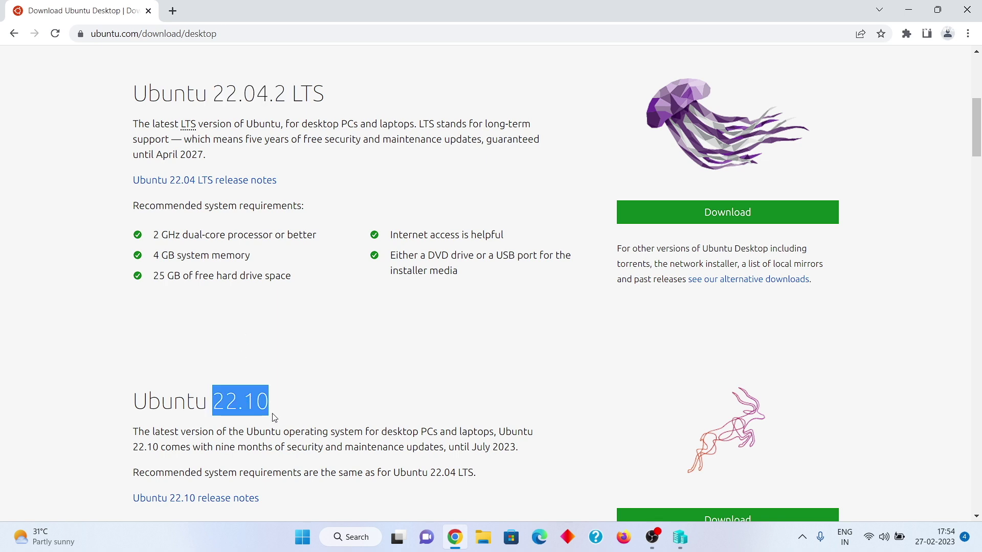
pyautogui.click(908, 10)
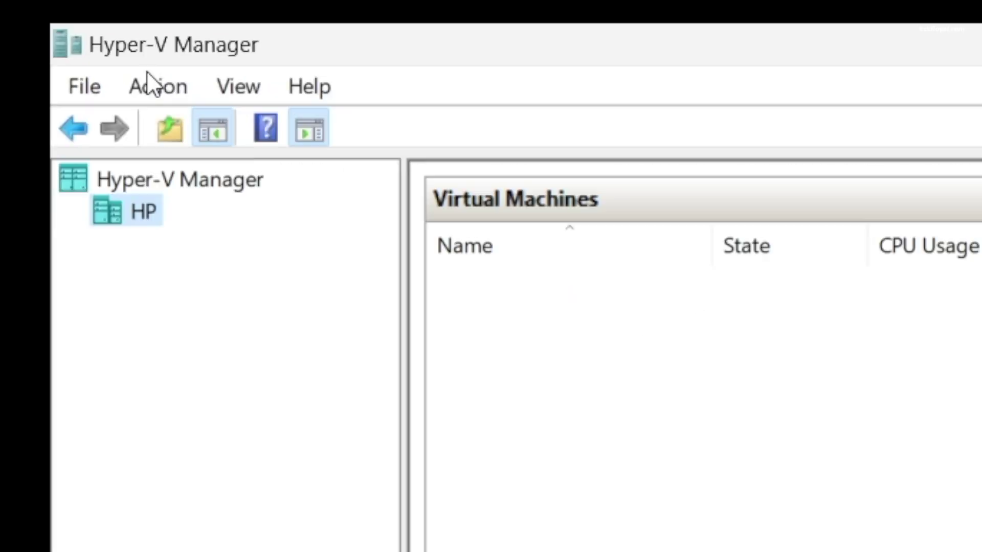
# Step: Start a new custom virtual machine in Hyper-V Manager and name it "ubuntu 22.10 kintetic kudu", keeping the default location
pyautogui.click(35, 21)
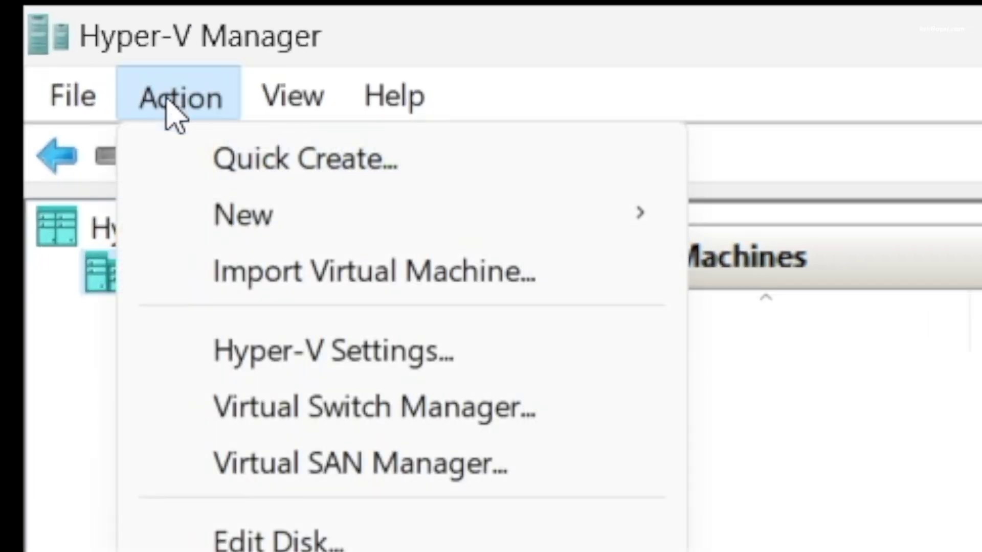
pyautogui.moveTo(215, 230)
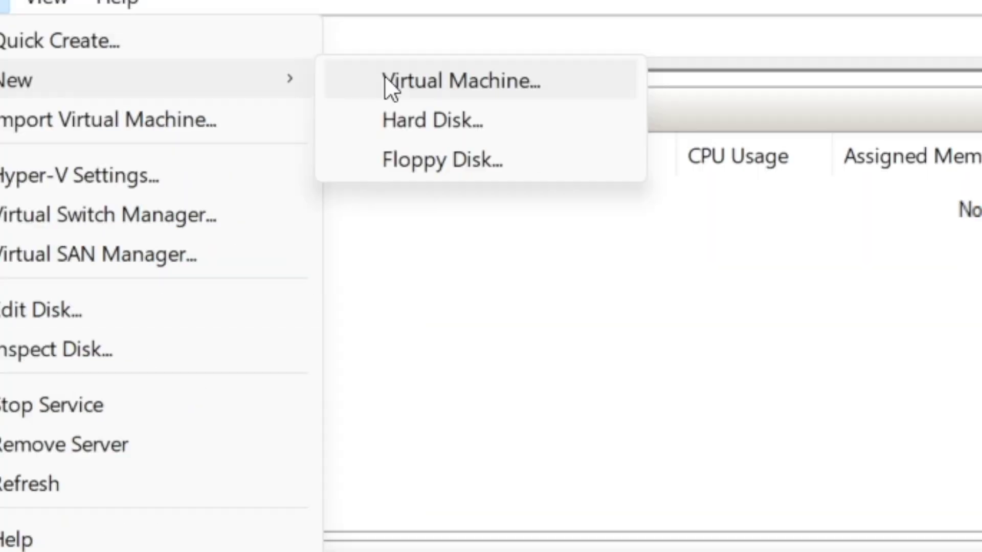
pyautogui.click(783, 225)
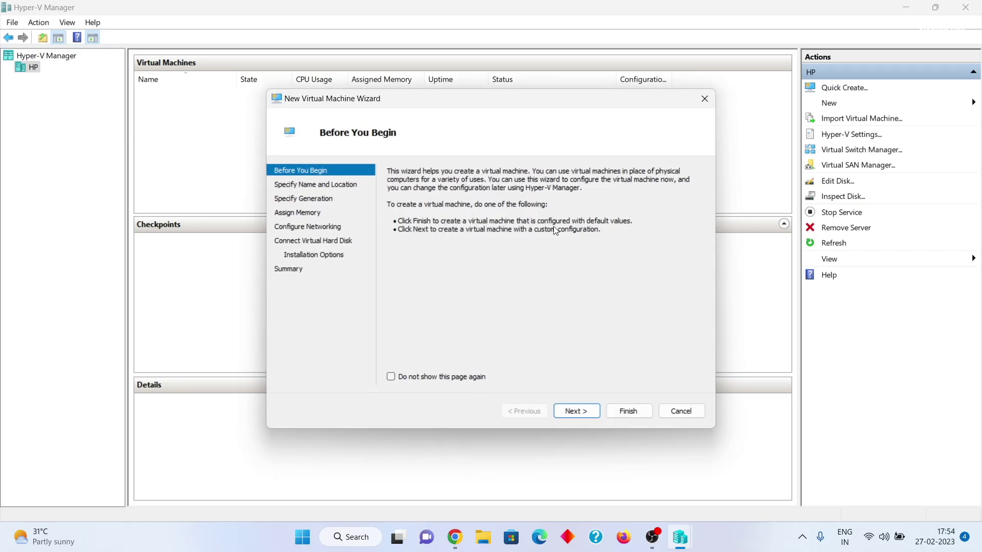
pyautogui.click(577, 412)
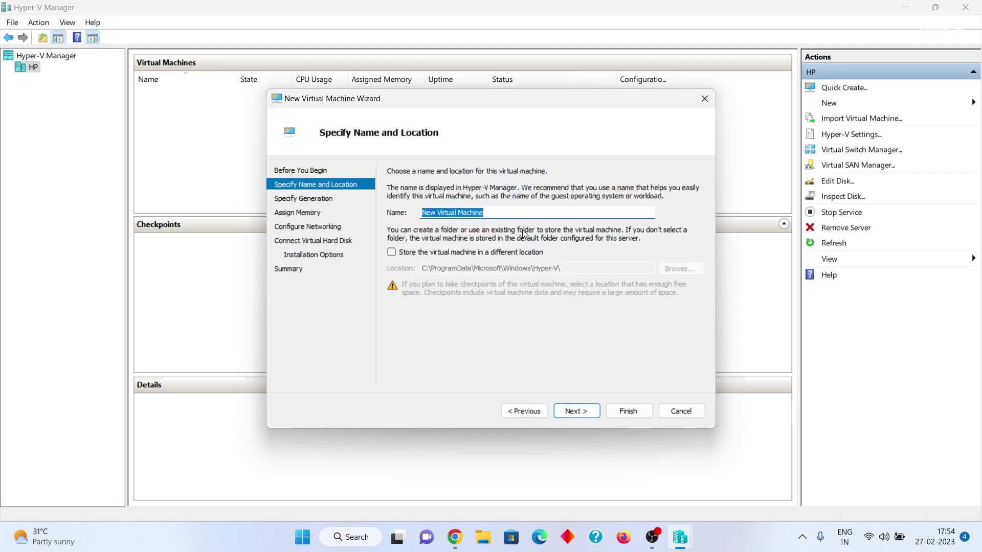
pyautogui.write('ubuntu 22.10 kintetic kudu')
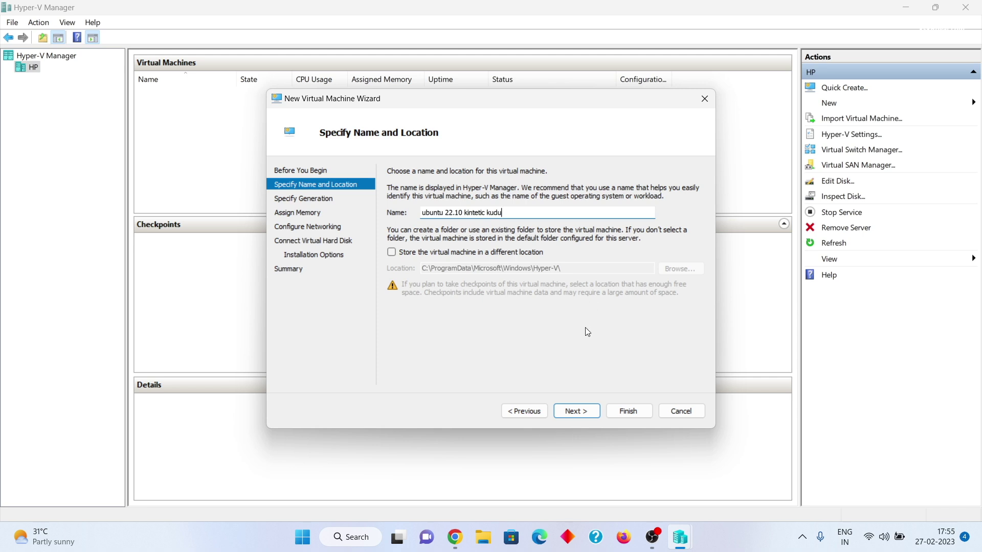
pyautogui.click(578, 411)
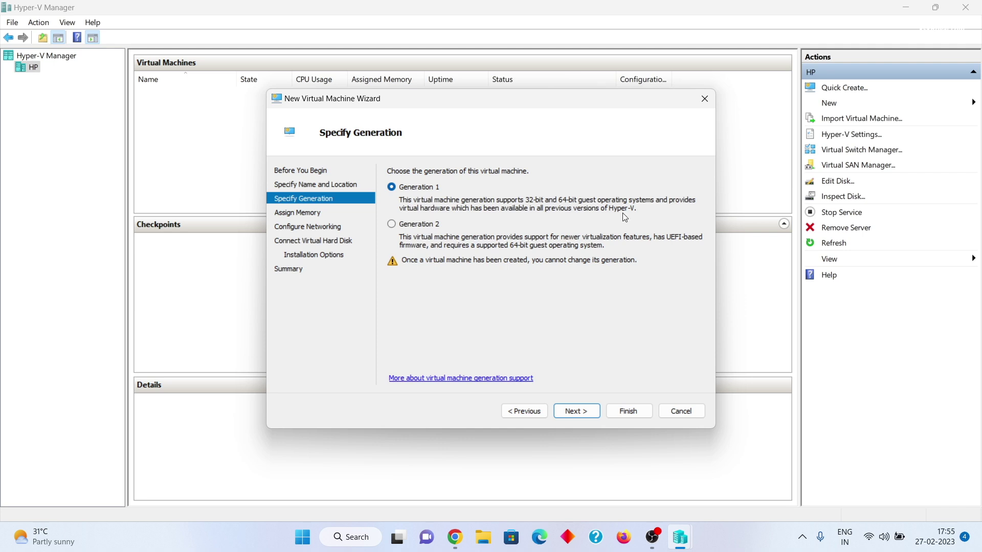
# Step: Keep Generation 1 for the virtual machine and assign it 3000 MB of startup memory
pyautogui.click(576, 411)
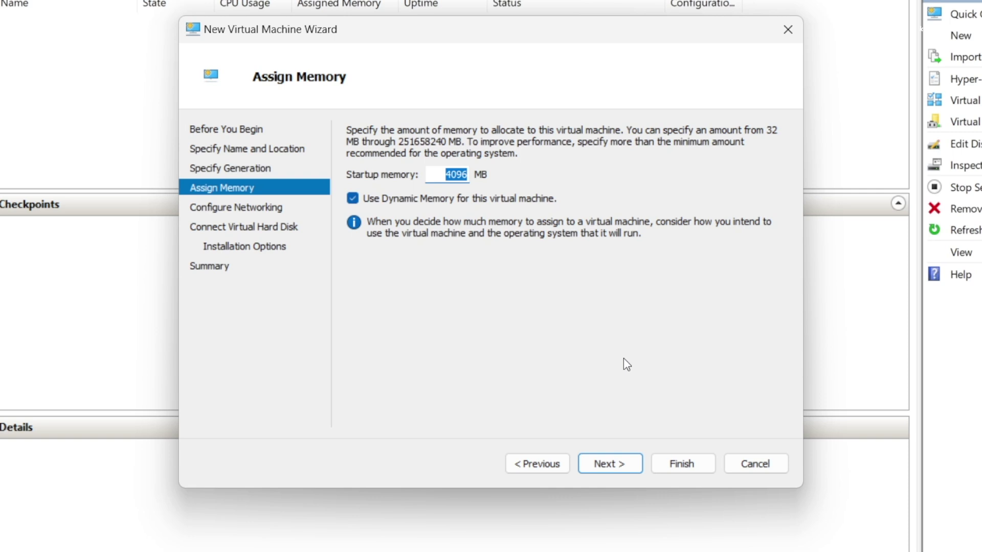
pyautogui.write('3000')
pyautogui.click(611, 463)
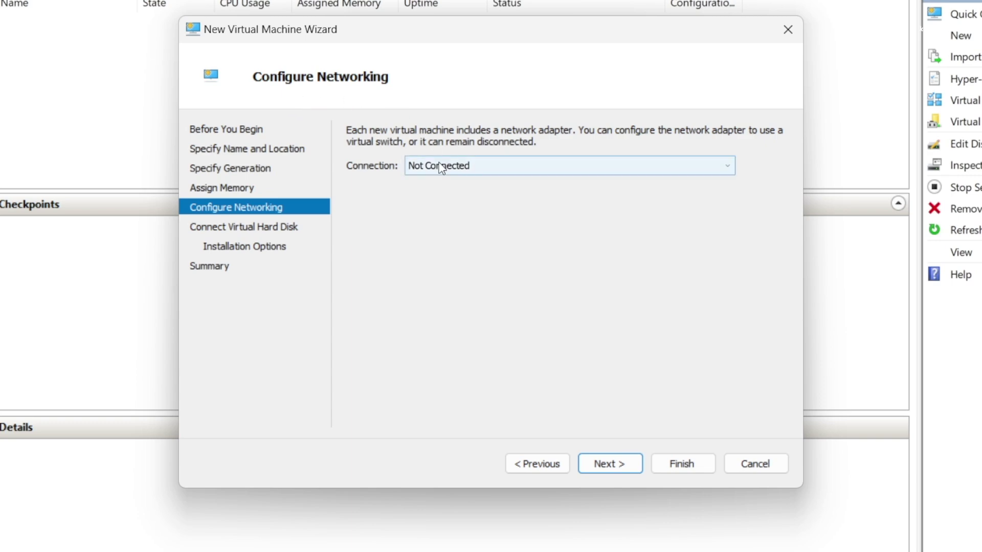
# Step: Connect the new virtual machine's network adapter to the Default Switch and continue to the virtual hard disk setup
pyautogui.click(453, 169)
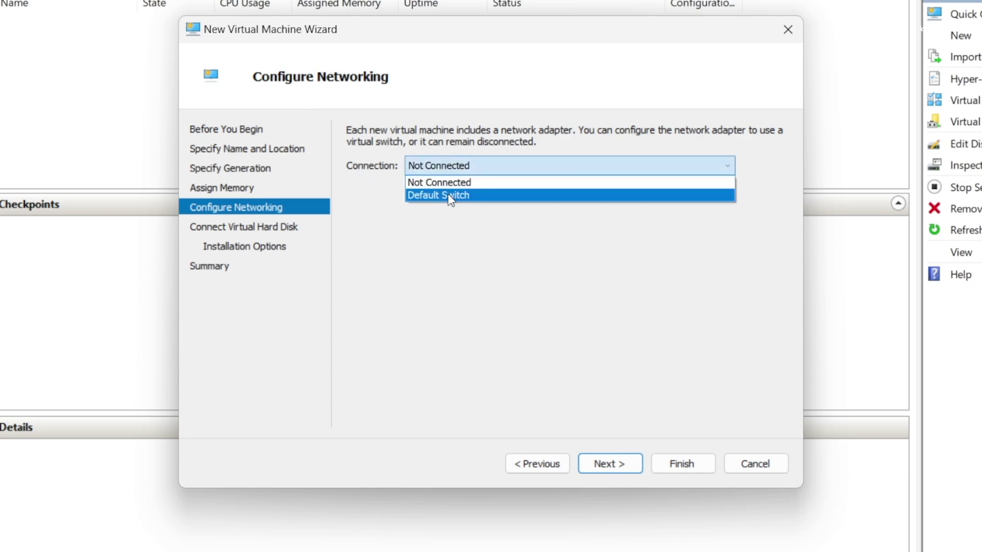
pyautogui.click(450, 197)
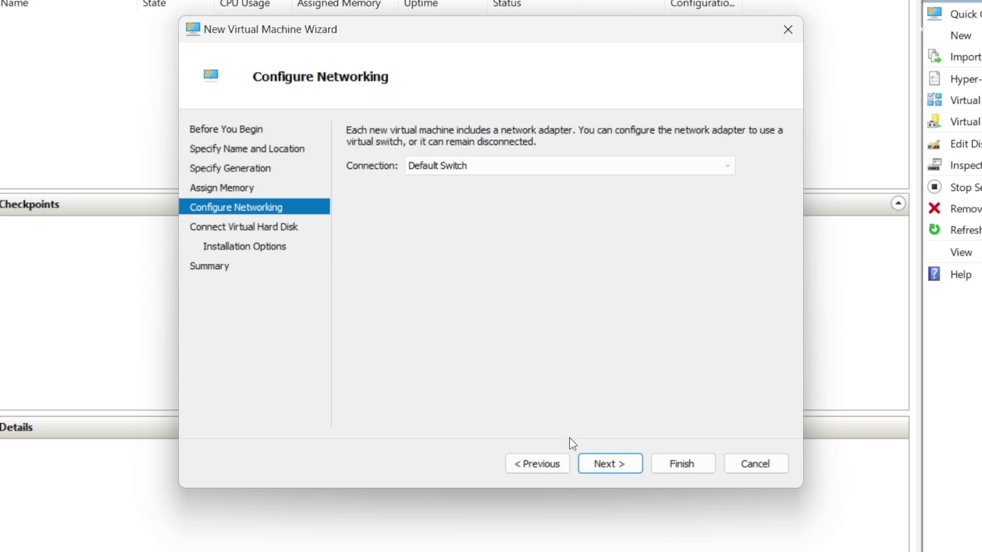
pyautogui.click(597, 463)
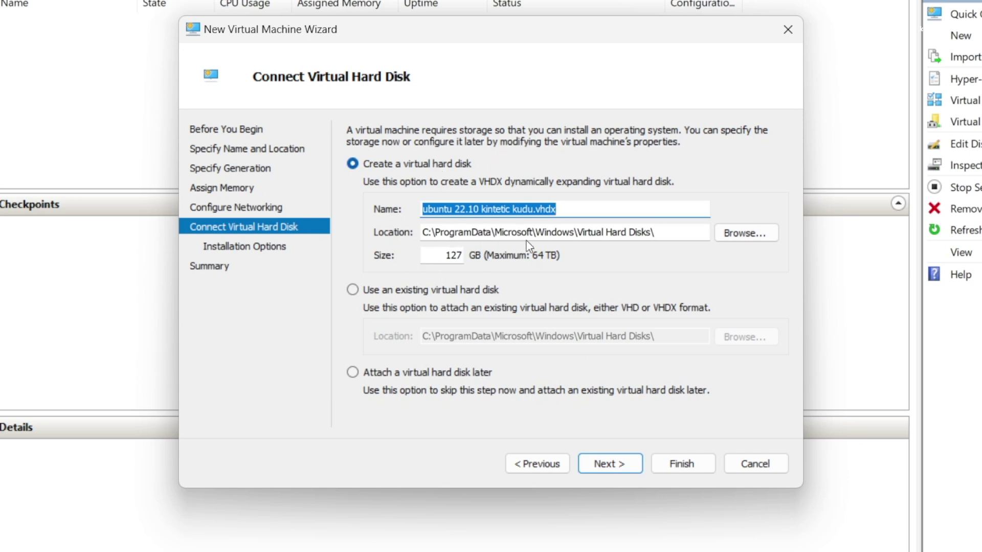
# Step: Create a new virtual hard disk of 40 GB, keeping its default name and location
pyautogui.doubleClick(587, 233)
pyautogui.click(659, 233)
pyautogui.press('Tab')
pyautogui.press('Tab')
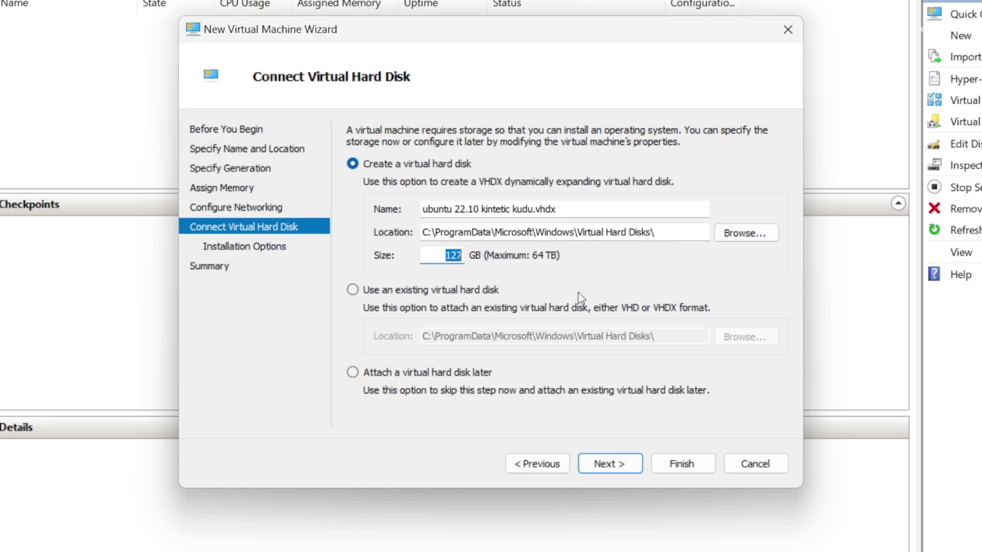
pyautogui.write('40')
pyautogui.click(602, 464)
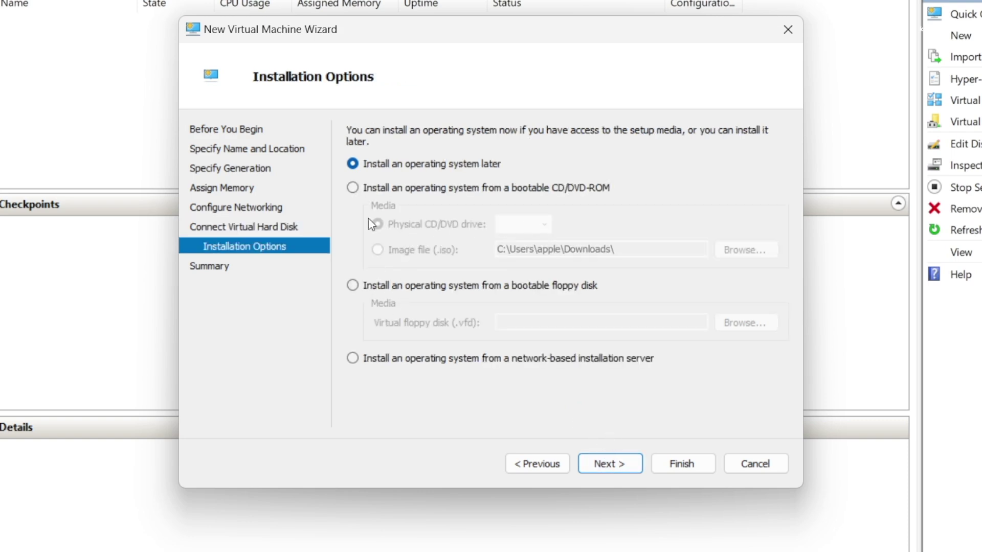
# Step: Choose the ubuntu-22.10-desktop-amd64 ISO from Downloads as the bootable installation image and finish creating the virtual machine
pyautogui.click(354, 190)
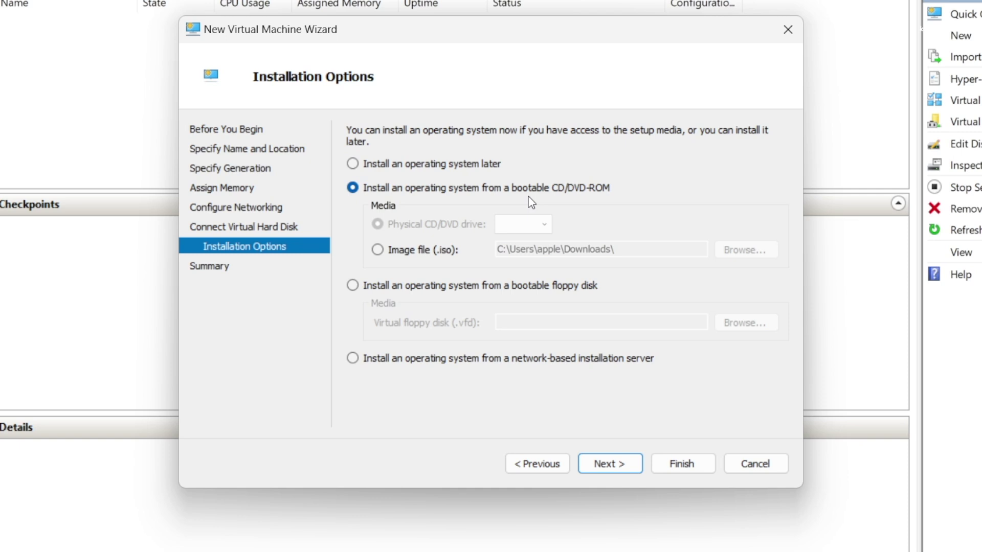
pyautogui.click(378, 251)
pyautogui.click(741, 252)
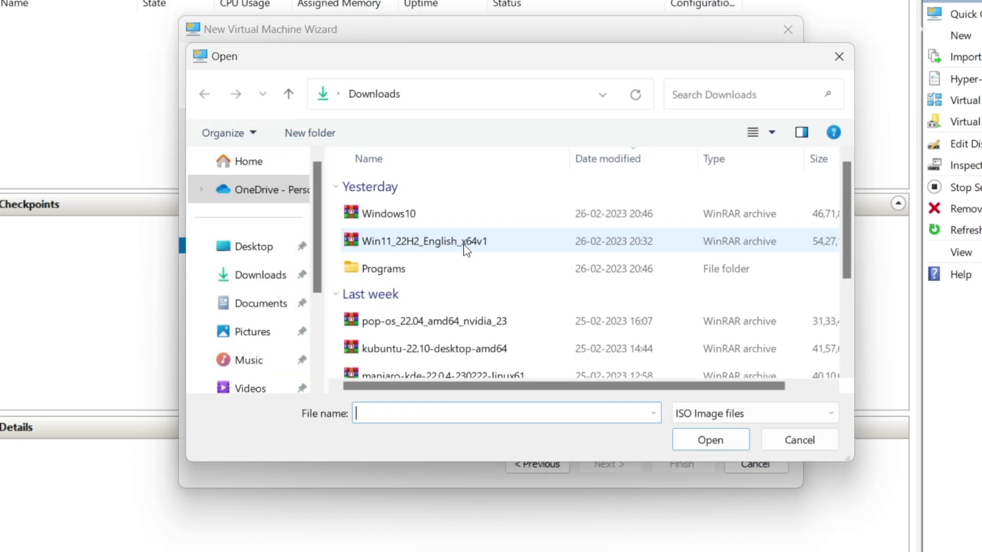
pyautogui.moveTo(842, 216); pyautogui.dragTo(853, 256)
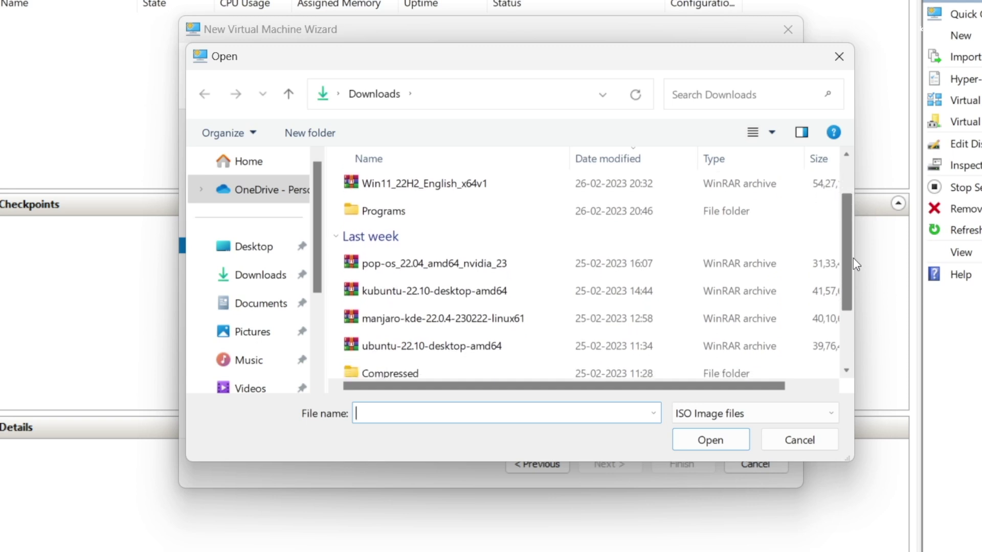
pyautogui.click(409, 338)
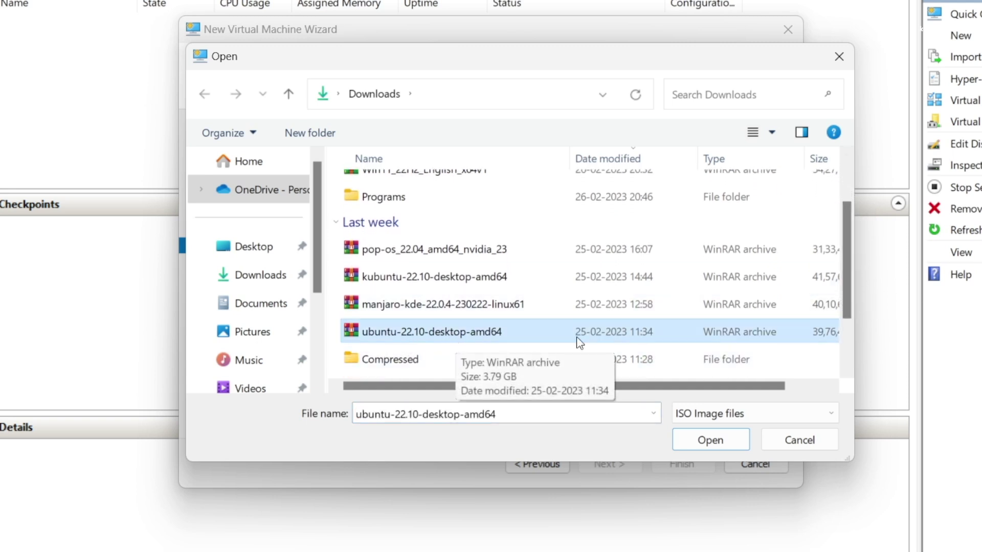
pyautogui.click(711, 441)
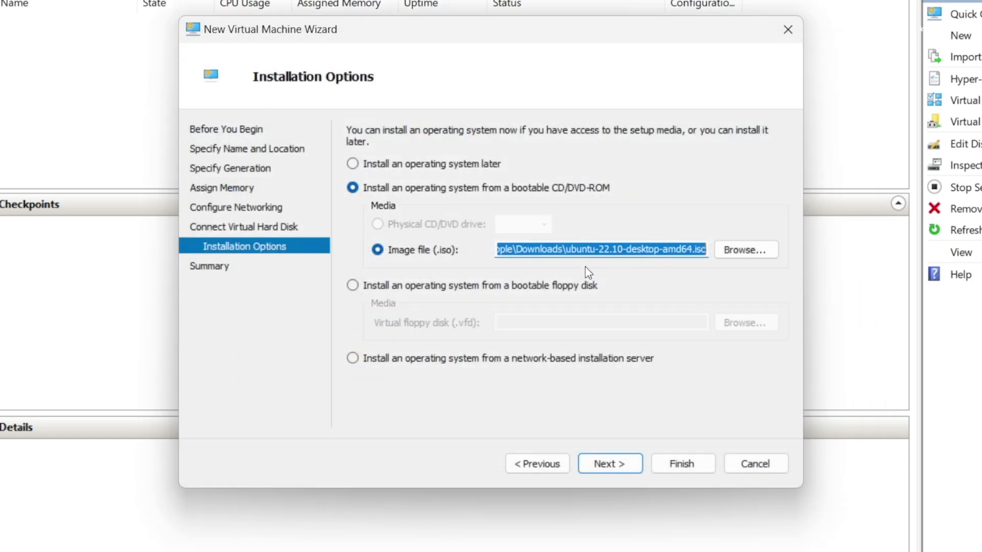
pyautogui.click(623, 466)
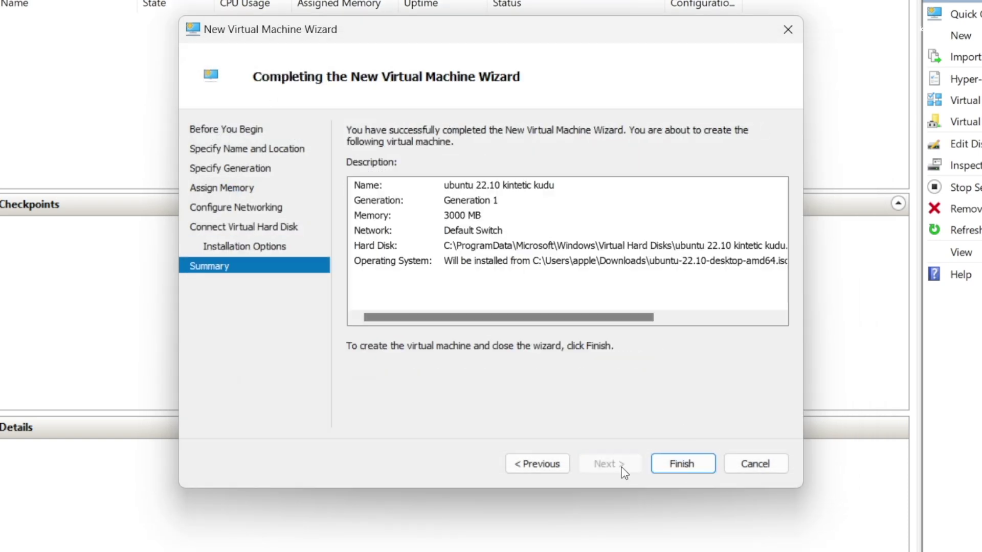
pyautogui.click(689, 463)
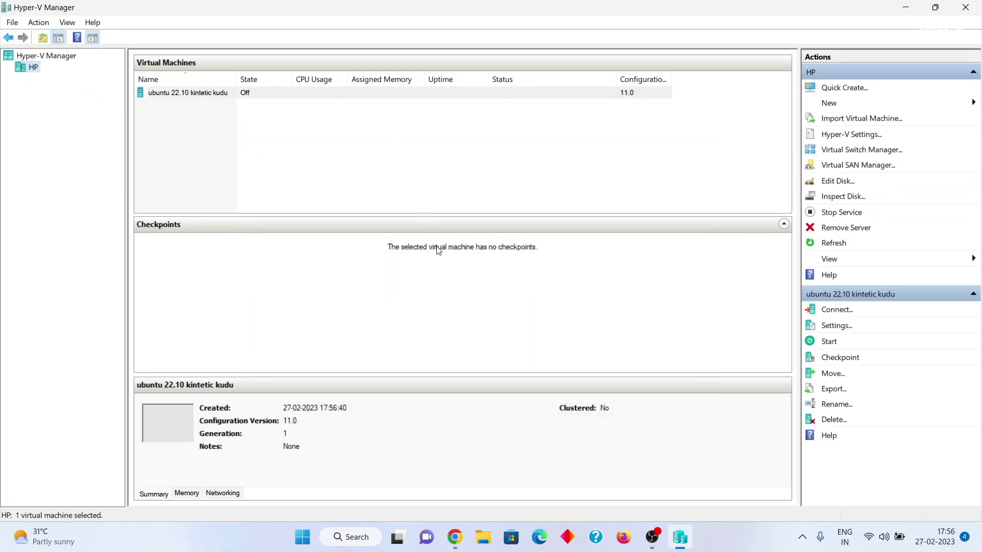
# Step: Set the ubuntu 22.10 kintetic kudu machine's number of virtual processors to 2, review its memory settings, and apply the change
pyautogui.click(222, 94)
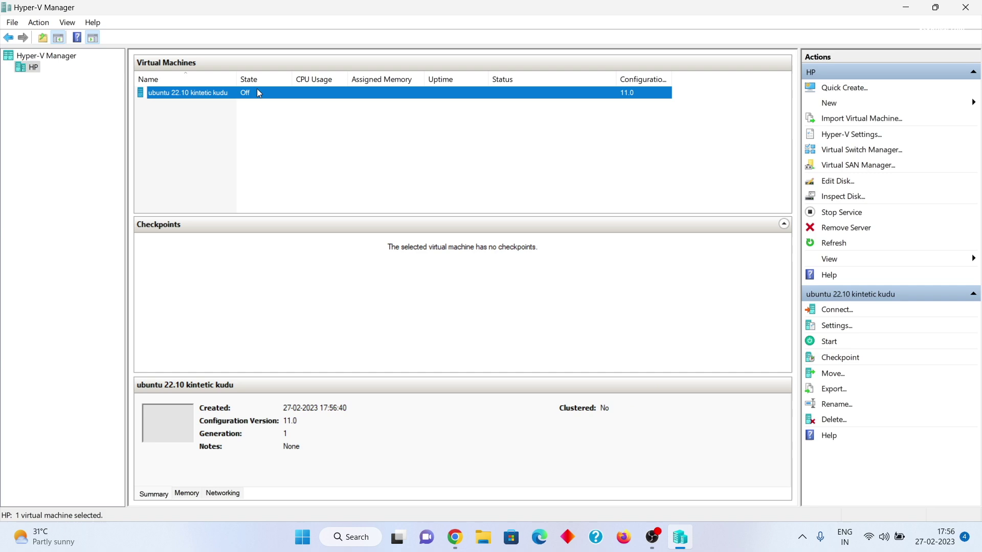
pyautogui.rightClick(257, 92)
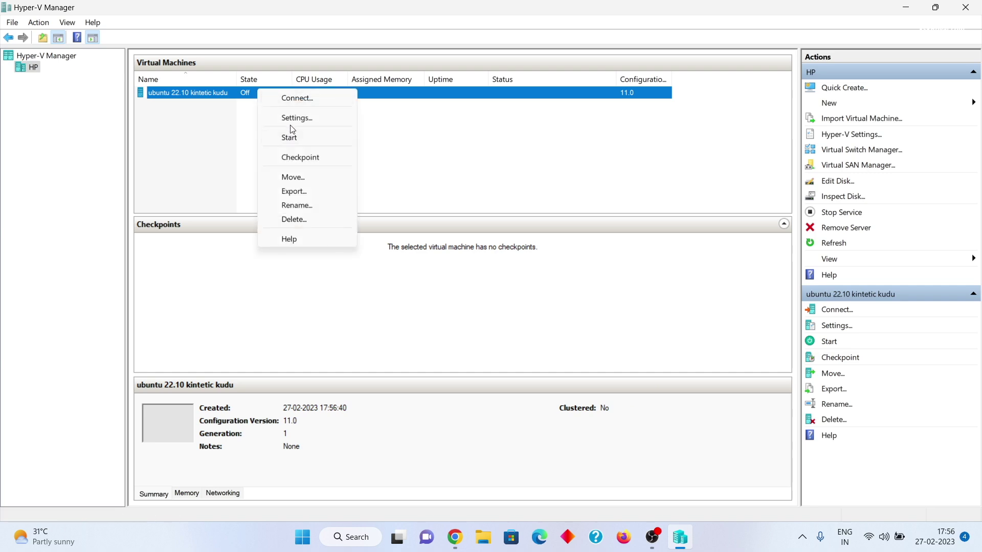
pyautogui.click(293, 118)
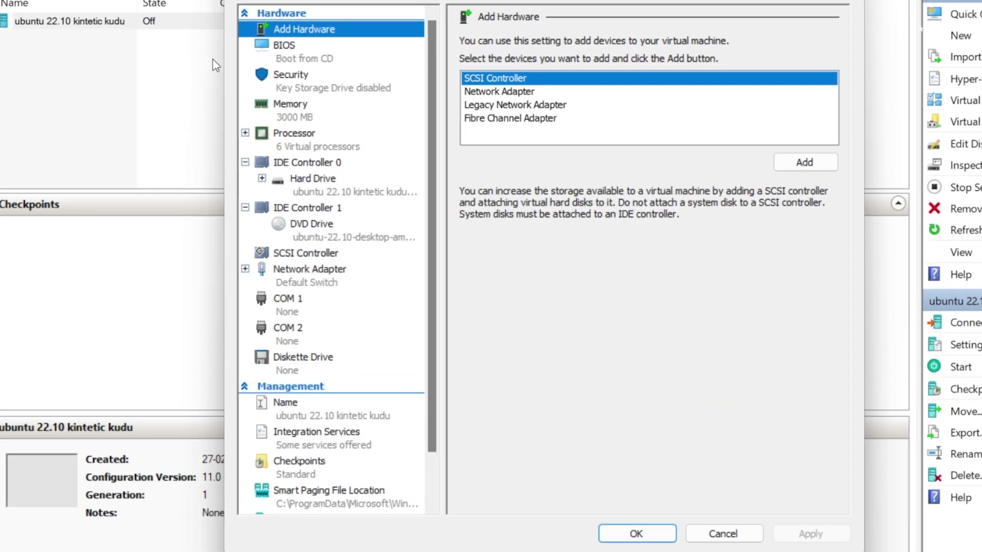
pyautogui.click(294, 133)
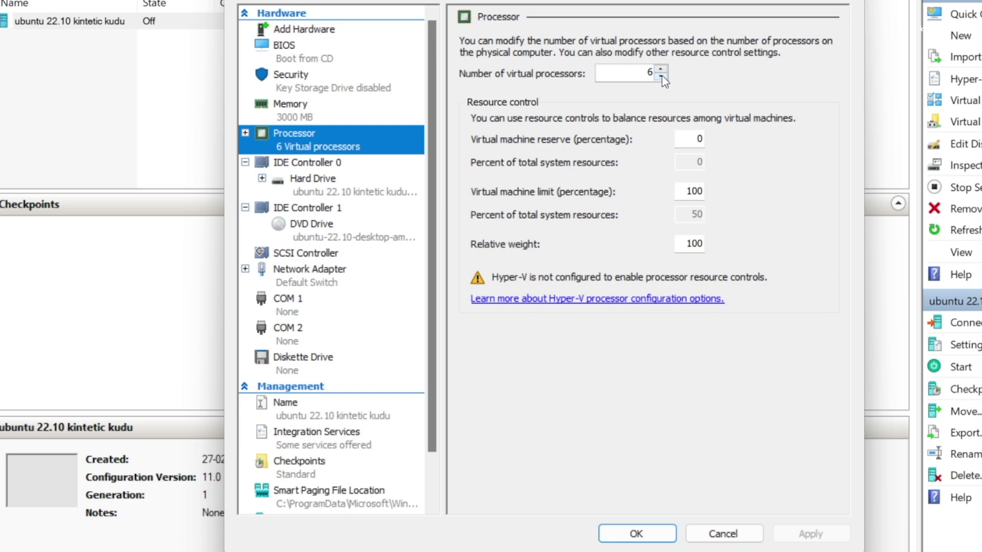
pyautogui.click(661, 76)
pyautogui.click(662, 76)
pyautogui.click(662, 76)
pyautogui.click(661, 76)
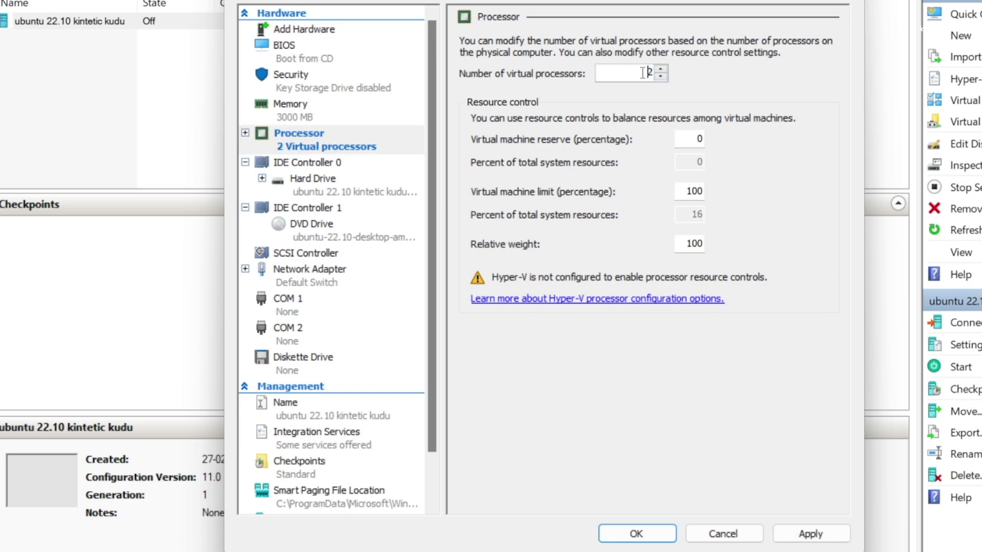
pyautogui.click(290, 107)
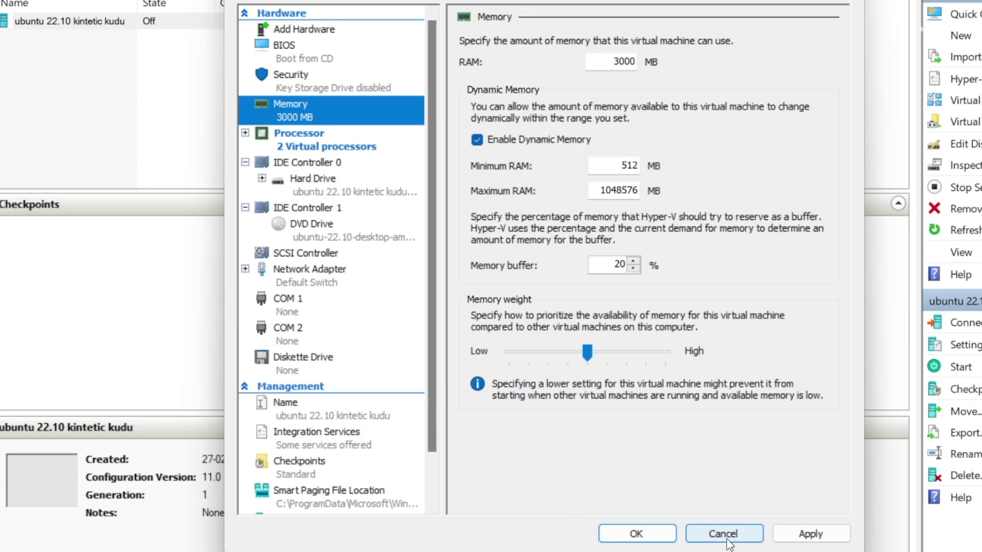
pyautogui.click(807, 534)
pyautogui.click(627, 537)
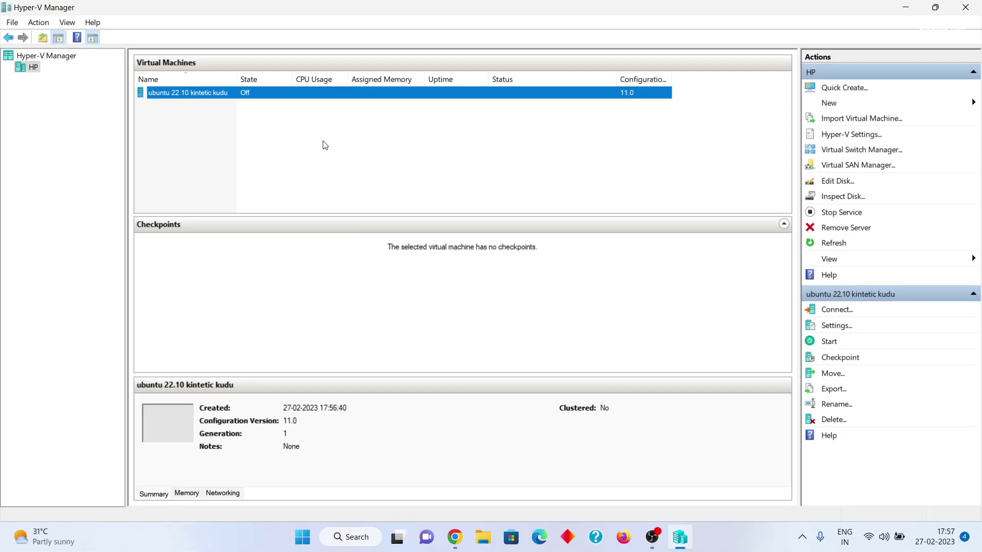
# Step: Connect to the ubuntu 22.10 kintetic kudu virtual machine and start it
pyautogui.doubleClick(305, 93)
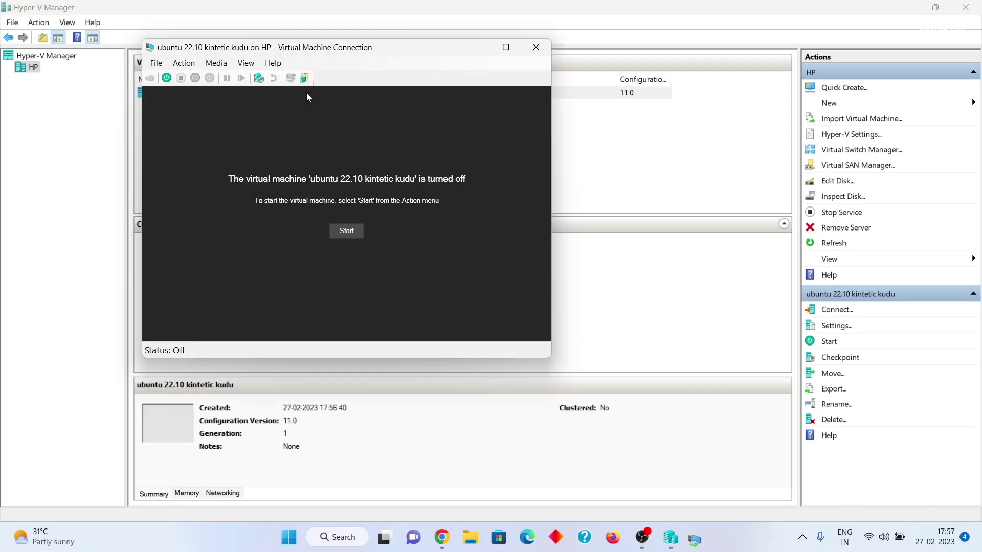
pyautogui.moveTo(368, 48); pyautogui.dragTo(448, 69)
pyautogui.click(426, 249)
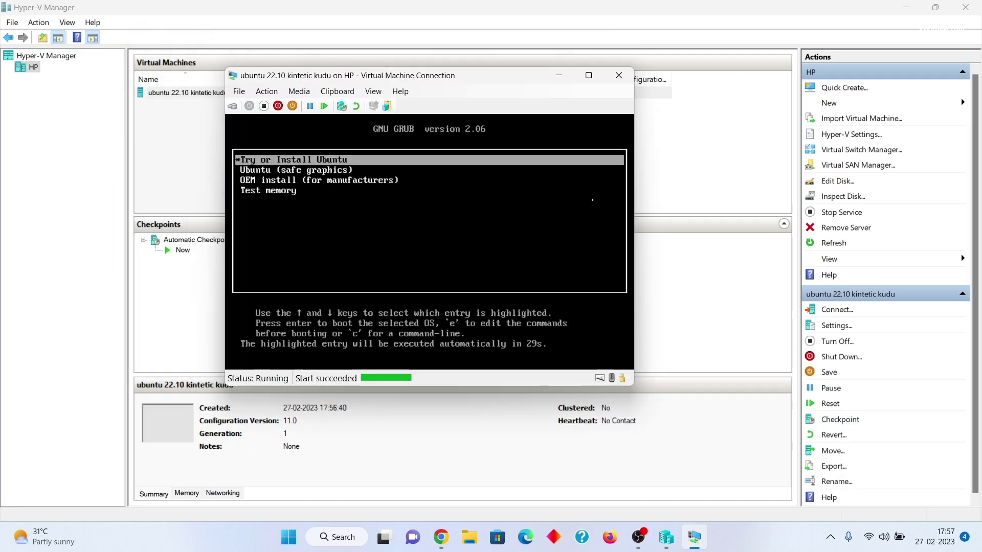
# Step: Look through the GRUB boot entries and boot the "Try or Install Ubuntu" entry
pyautogui.press('Down')
pyautogui.press('Down')
pyautogui.press('Down')
pyautogui.press('Up')
pyautogui.press('Up')
pyautogui.press('Up')
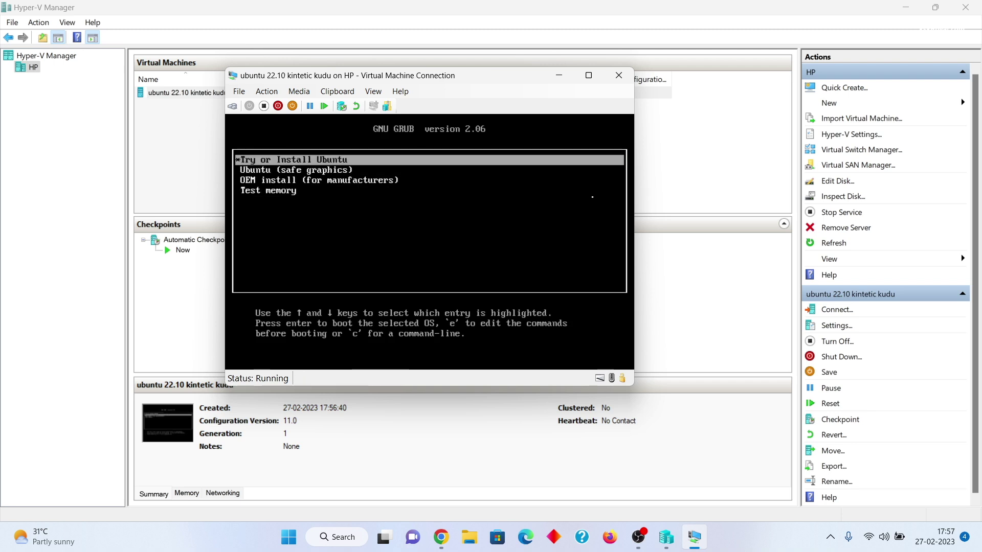
pyautogui.press('Return')
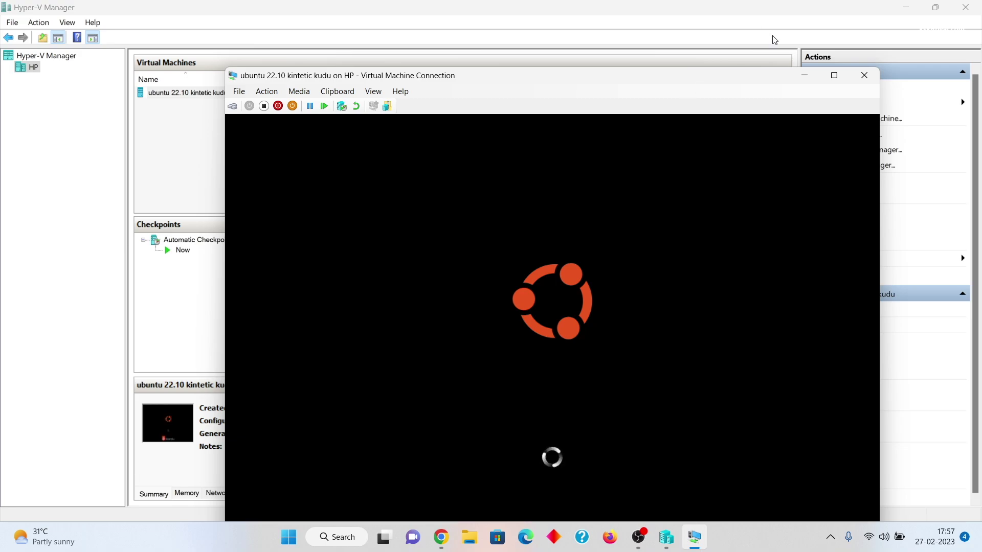
# Step: Show the virtual machine connection in full screen, briefly restoring the window while Ubuntu loads
pyautogui.click(834, 75)
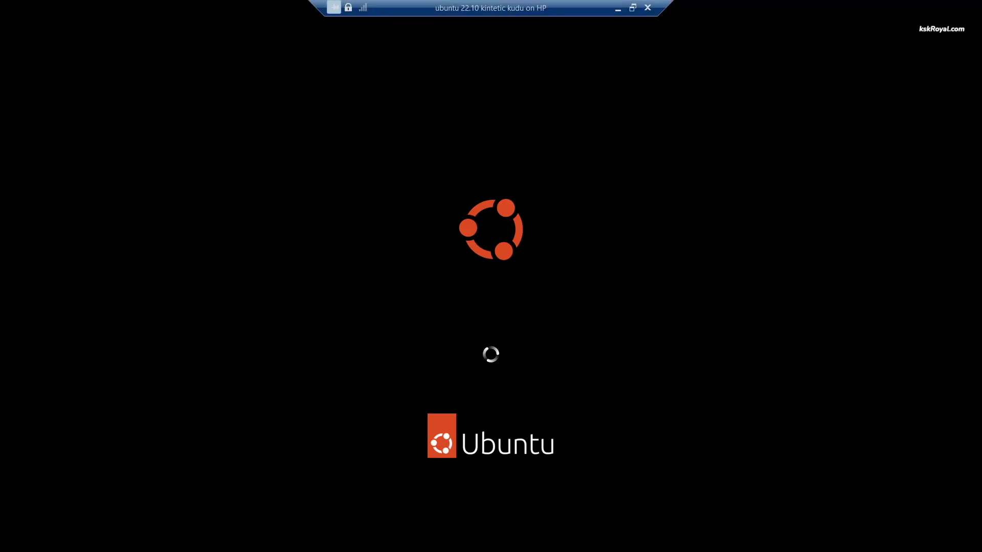
pyautogui.click(632, 7)
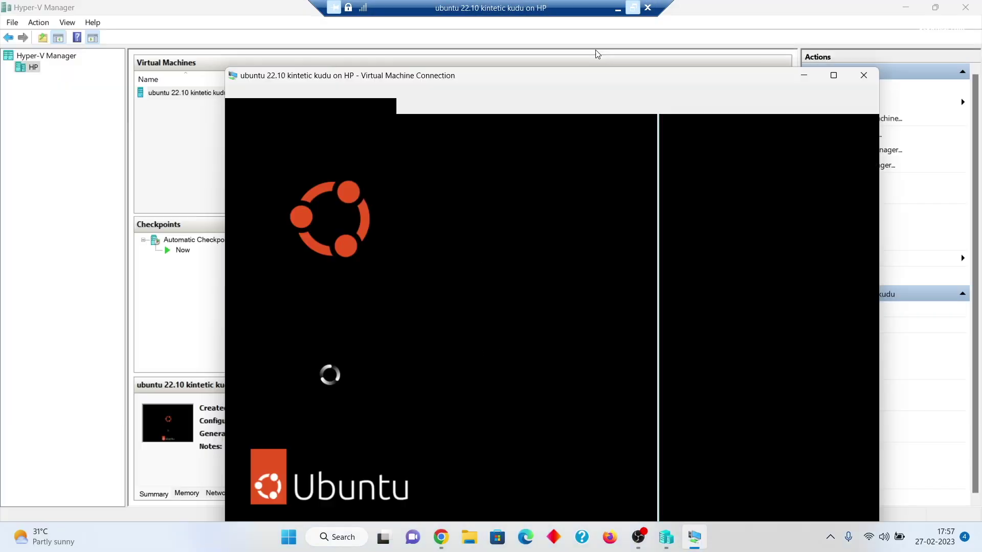
pyautogui.click(834, 76)
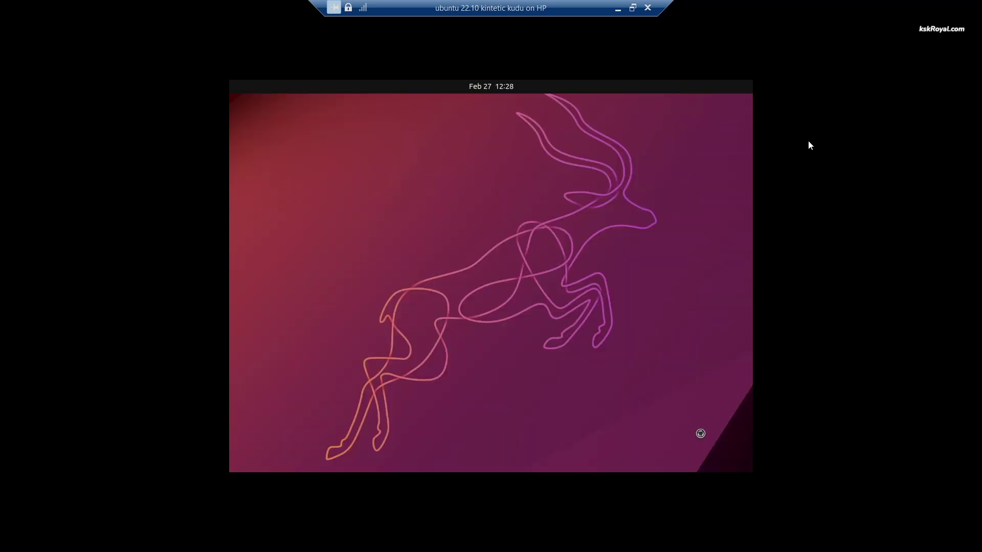
# Step: Install Ubuntu with the English (US) keyboard layout, erasing the virtual disk and writing the partition changes to it
pyautogui.click(637, 300)
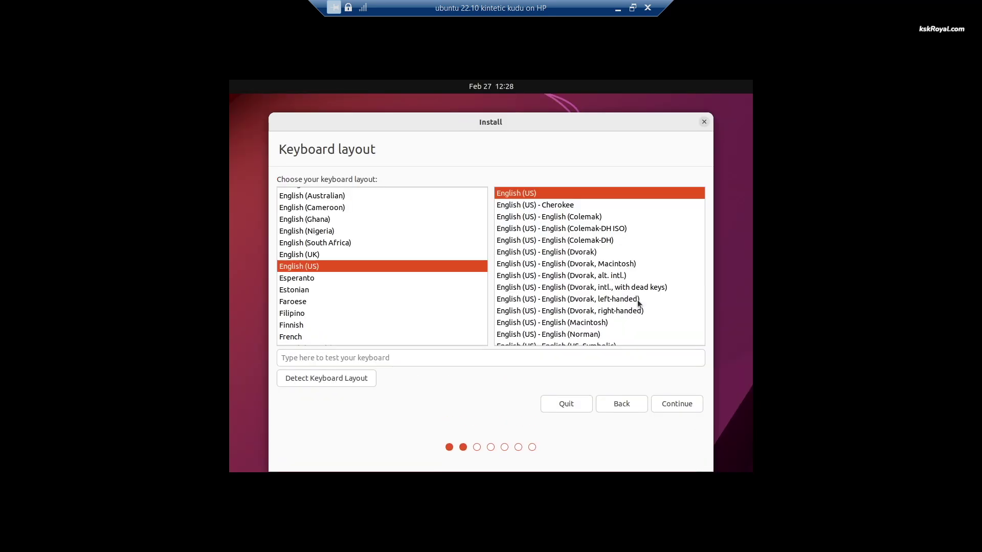
pyautogui.click(677, 403)
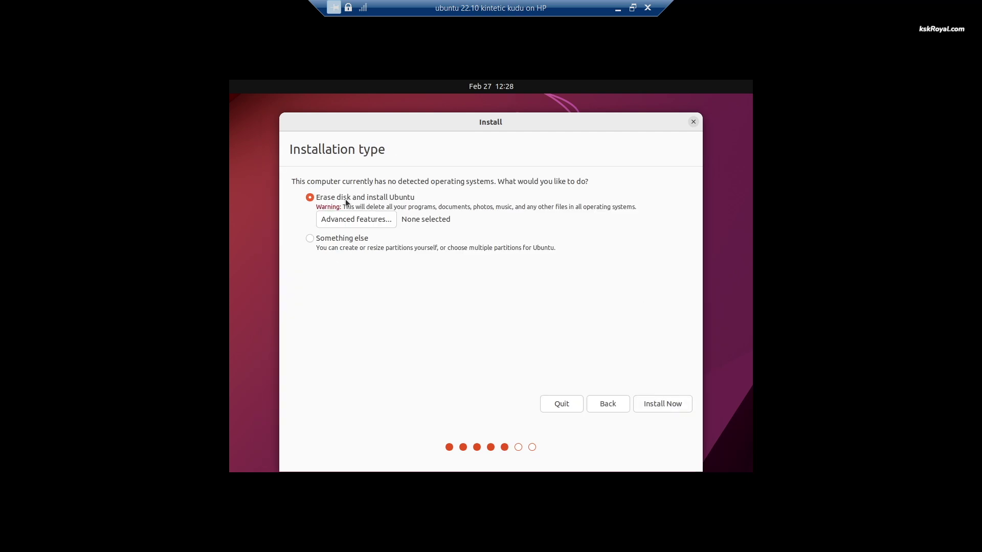
pyautogui.click(650, 403)
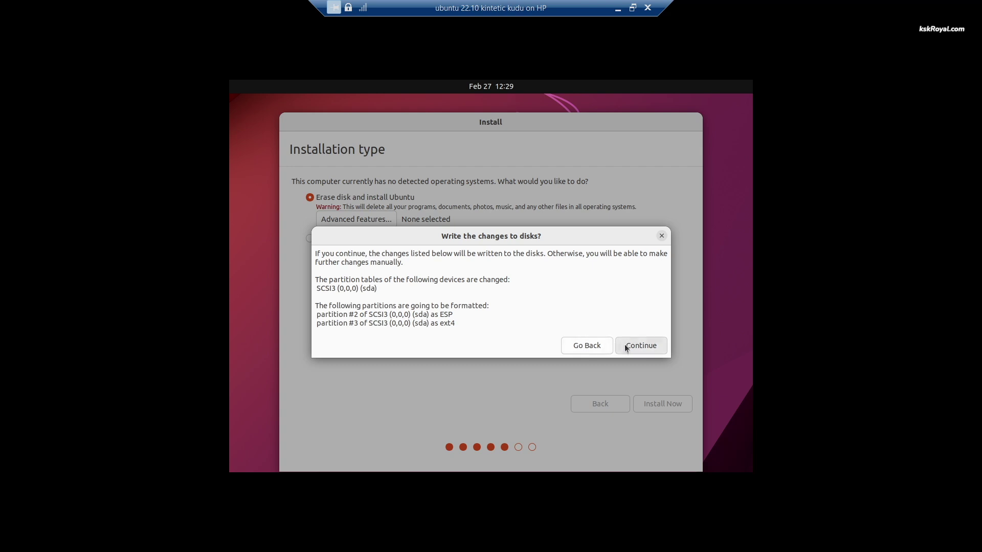
pyautogui.click(625, 345)
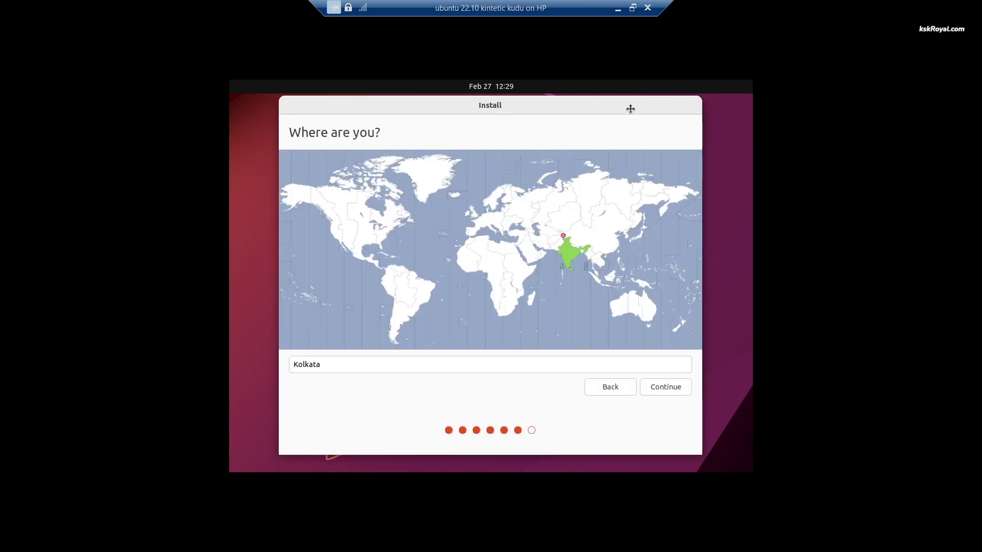
# Step: Keep Kolkata as the location and submit the completed user account details with a password required to log in
pyautogui.click(671, 388)
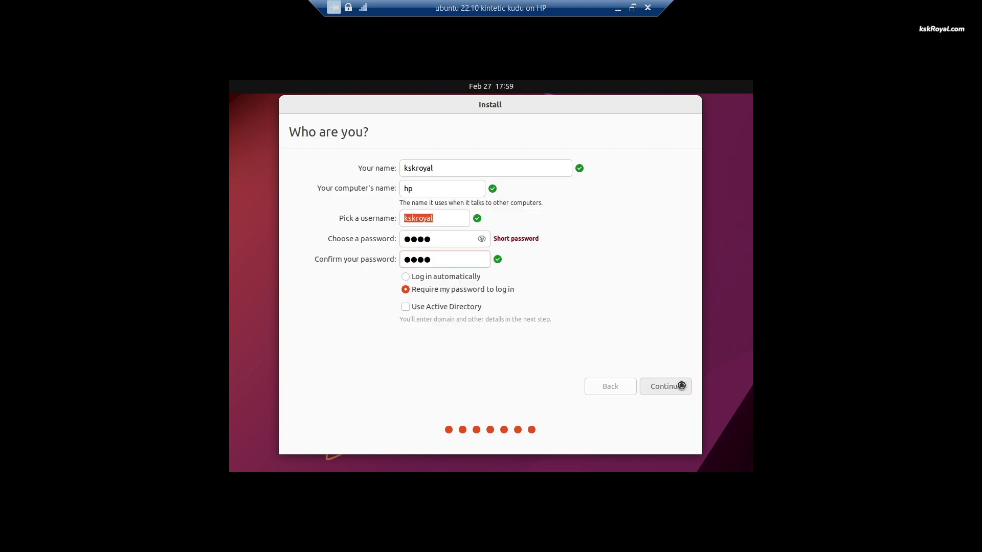
pyautogui.click(665, 386)
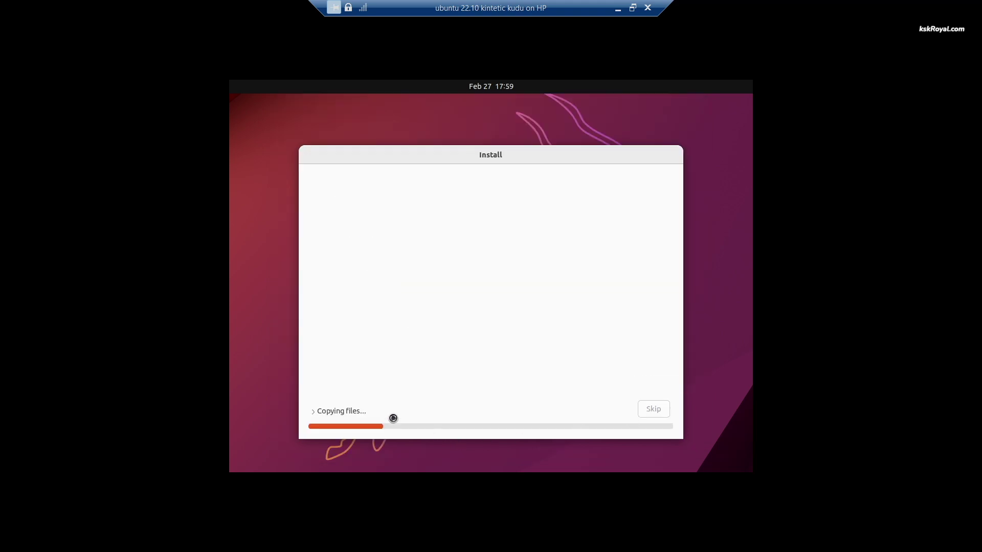
# Step: Expand the installer's file-copying log, move the installer window up, and restart the virtual machine once installation completes
pyautogui.click(344, 411)
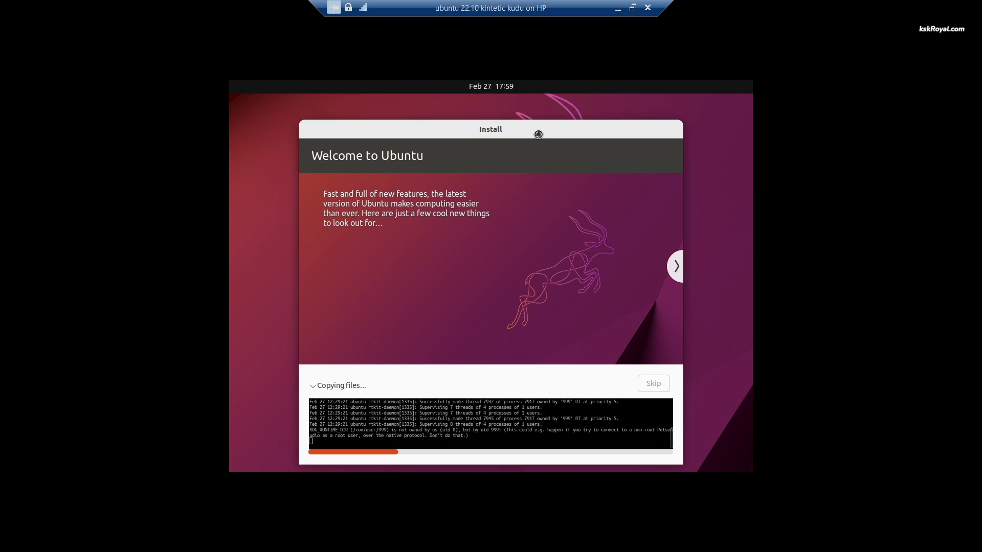
pyautogui.moveTo(542, 149); pyautogui.dragTo(548, 104)
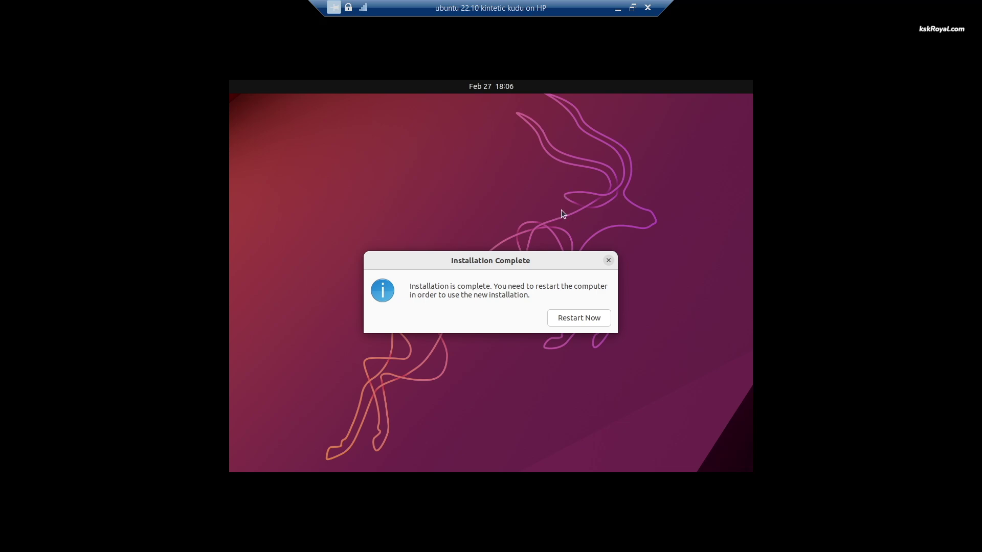
pyautogui.click(588, 323)
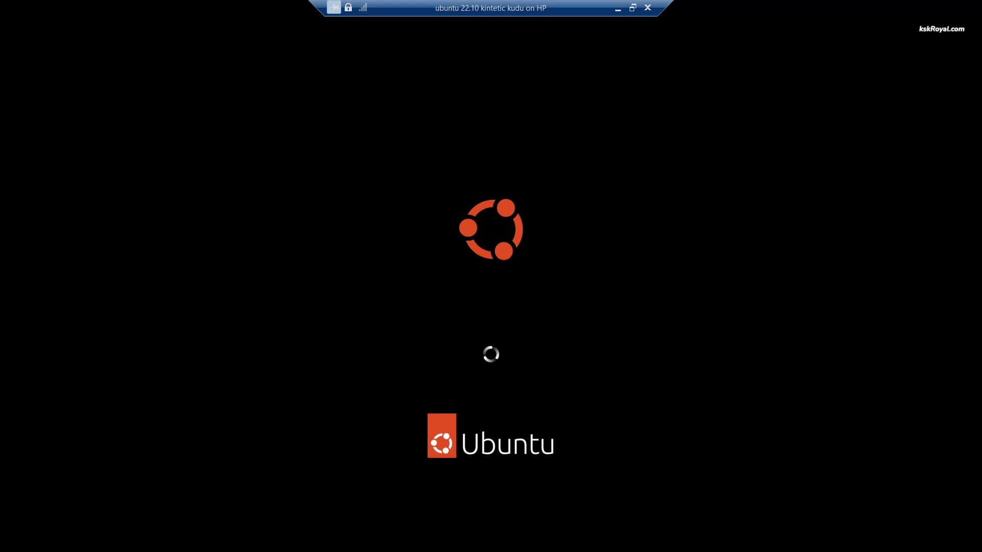
# Step: Continue the restart into the installed Ubuntu system and sign in to the listed user account with its password
pyautogui.press('Return')
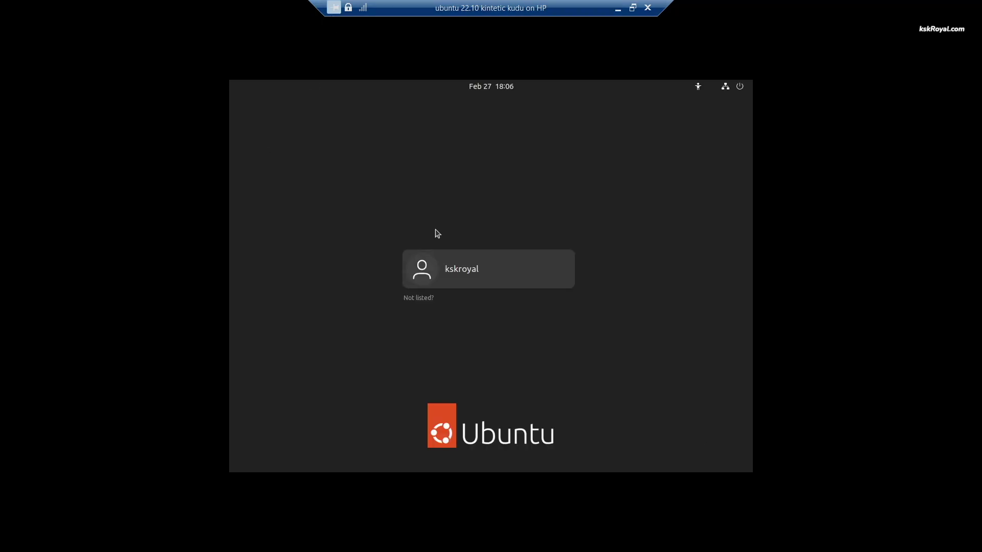
pyautogui.click(447, 266)
pyautogui.write('****')
pyautogui.press('Return')
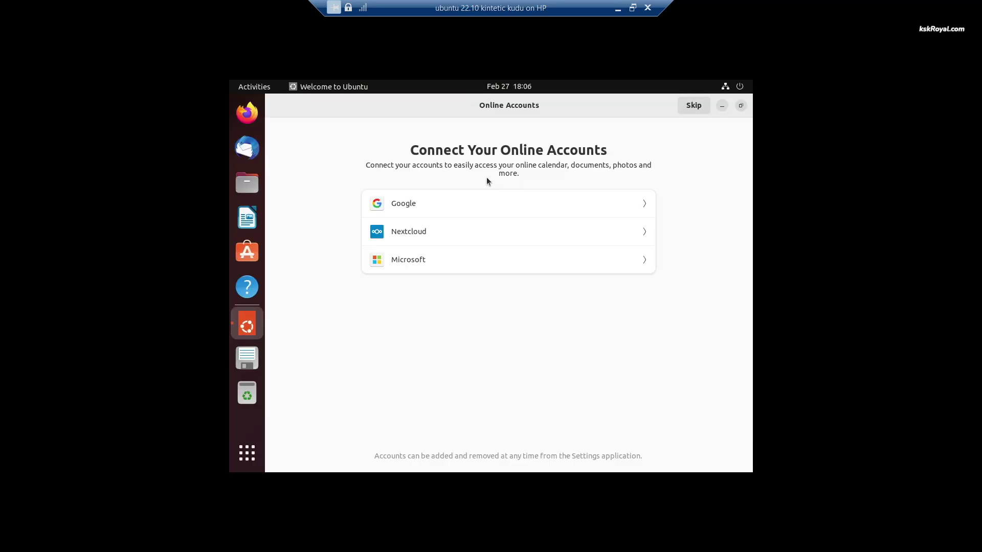
# Step: Skip connecting online accounts and complete the Ubuntu welcome setup, keeping the option to send system info to Canonical
pyautogui.click(685, 109)
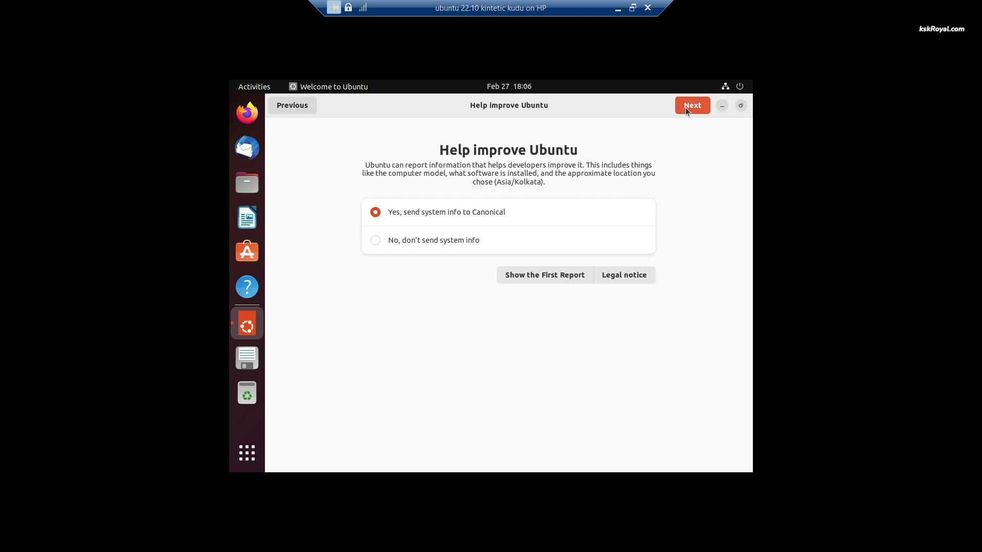
pyautogui.click(691, 105)
pyautogui.click(693, 104)
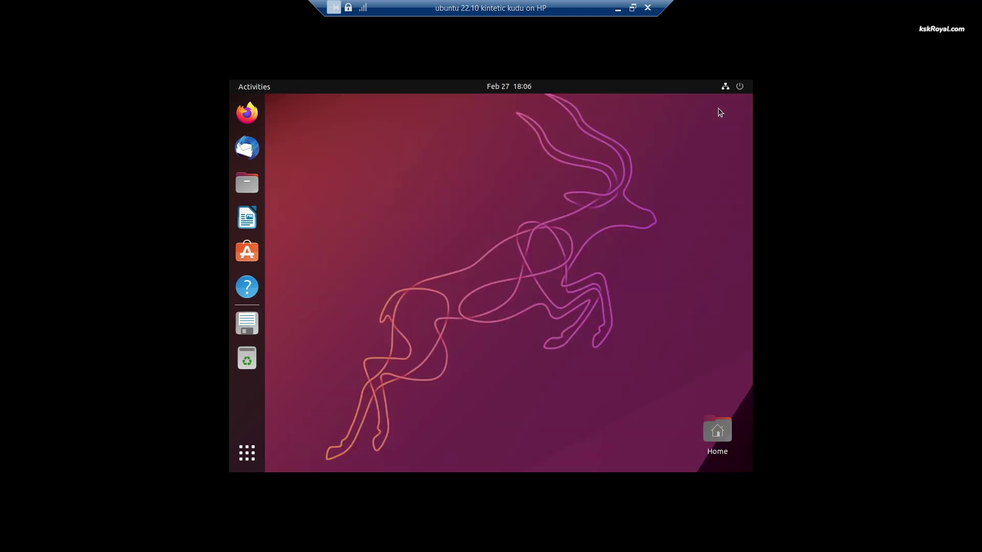
# Step: Open the About page in Ubuntu's Settings and examine the graphics entry and the remaining system details
pyautogui.click(746, 91)
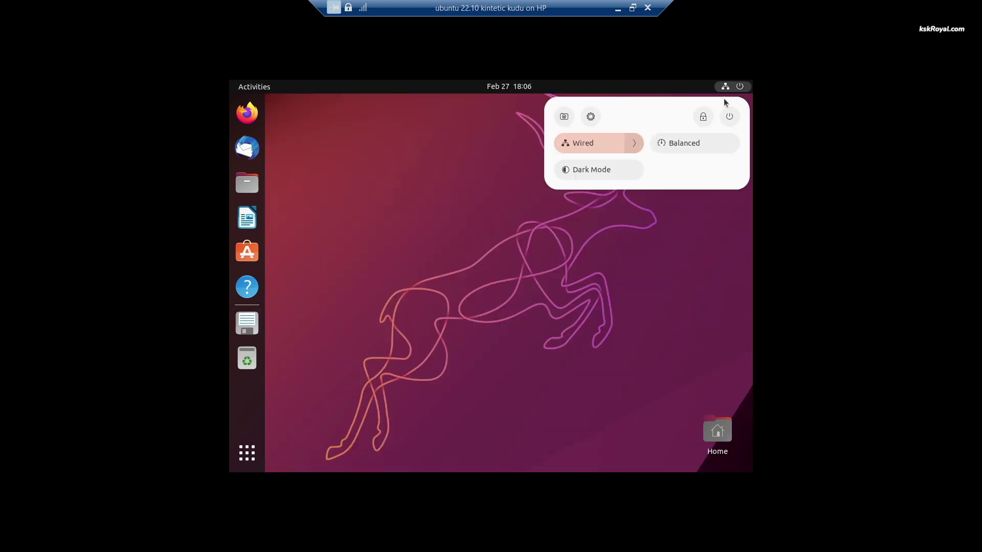
pyautogui.click(595, 117)
pyautogui.moveTo(399, 272); pyautogui.dragTo(383, 441)
pyautogui.click(379, 457)
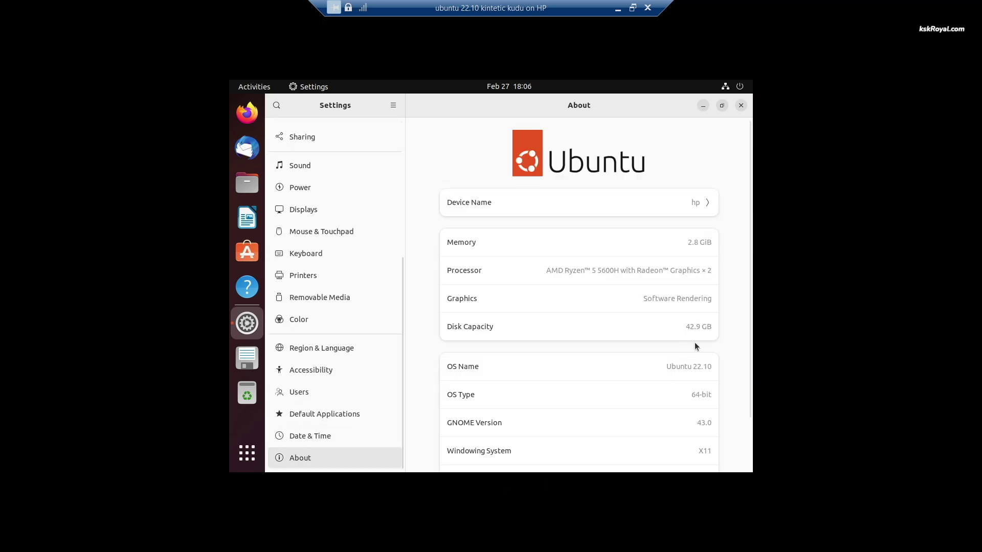
pyautogui.tripleClick(672, 300)
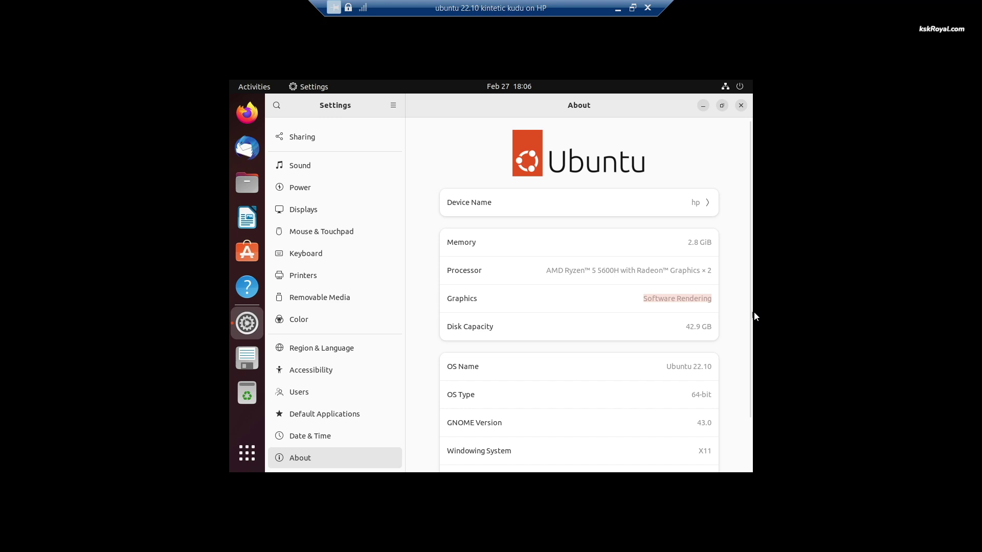
pyautogui.moveTo(749, 324); pyautogui.dragTo(745, 437)
# Step: Open /etc/default/grub in nano with sudo from a terminal, authenticating with the account password
pyautogui.hotkey('ctrl', 'alt', 't')
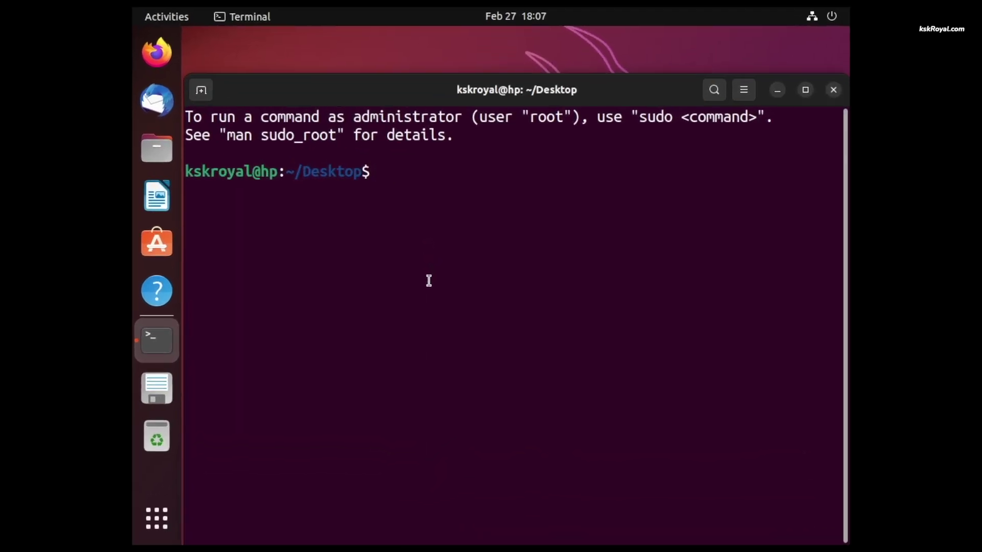
pyautogui.write('sudo nano /etc/default/grub')
pyautogui.press('Return')
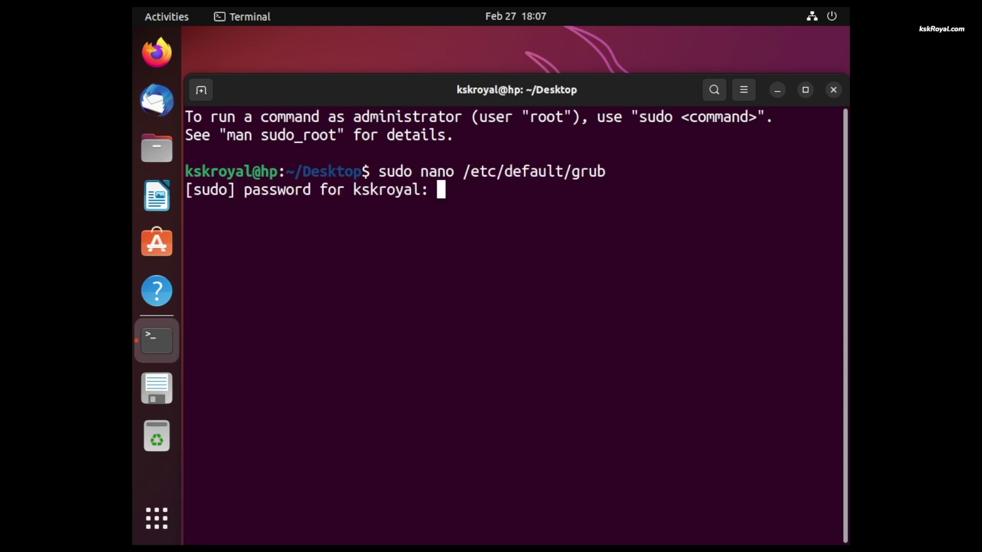
pyautogui.press('Return')
# Step: Add video=hyperv_fb:1920x1080 after "quiet splash" inside the quotes of the GRUB_CMDLINE_LINUX_DEFAULT line
pyautogui.press('Down')
pyautogui.press('Down')
pyautogui.press('Down')
pyautogui.press('Down')
pyautogui.press('Down')
pyautogui.press('Down')
pyautogui.press('Down')
pyautogui.press('Down')
pyautogui.press('Down')
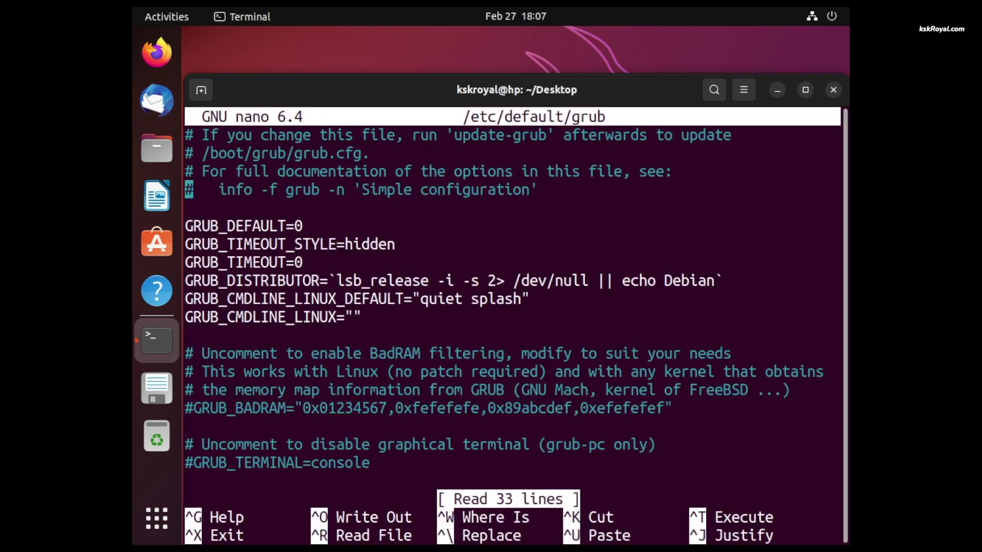
pyautogui.press('Right')
pyautogui.press('Right')
pyautogui.press('Right')
pyautogui.press('Right')
pyautogui.press('Right')
pyautogui.press('Right')
pyautogui.press('Right')
pyautogui.press('Right')
pyautogui.press('Right')
pyautogui.press('Right')
pyautogui.press('Right')
pyautogui.press('Right')
pyautogui.press('Right')
pyautogui.press('Right')
pyautogui.press('Right')
pyautogui.press('Right')
pyautogui.press('Right')
pyautogui.press('Right')
pyautogui.press('Right')
pyautogui.press('Right')
pyautogui.press('Right')
pyautogui.press('Right')
pyautogui.press('Right')
pyautogui.press('Right')
pyautogui.press('Right')
pyautogui.press('Right')
pyautogui.press('Right')
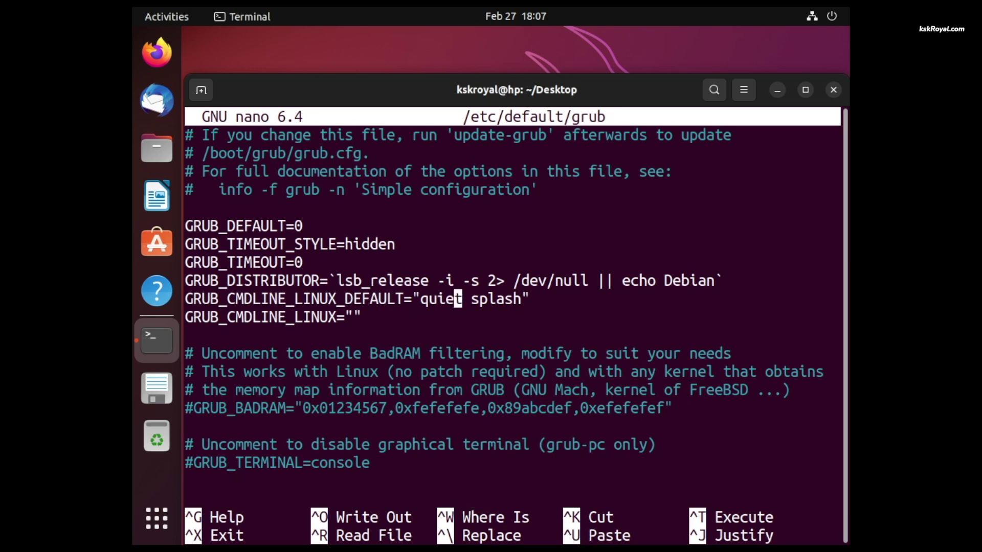
pyautogui.press('Left')
pyautogui.press('Right')
pyautogui.press('Right')
pyautogui.press('Right')
pyautogui.press('Right')
pyautogui.press('Right')
pyautogui.press('Right')
pyautogui.press('Right')
pyautogui.press('Right')
pyautogui.press('Right')
pyautogui.press('Right')
pyautogui.press('Right')
pyautogui.write('video=')
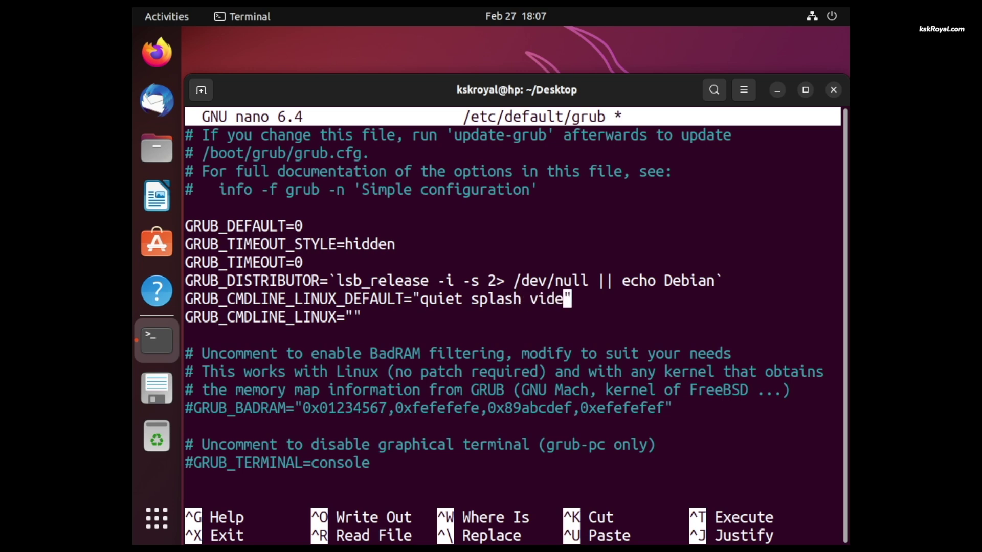
pyautogui.write('hyperv')
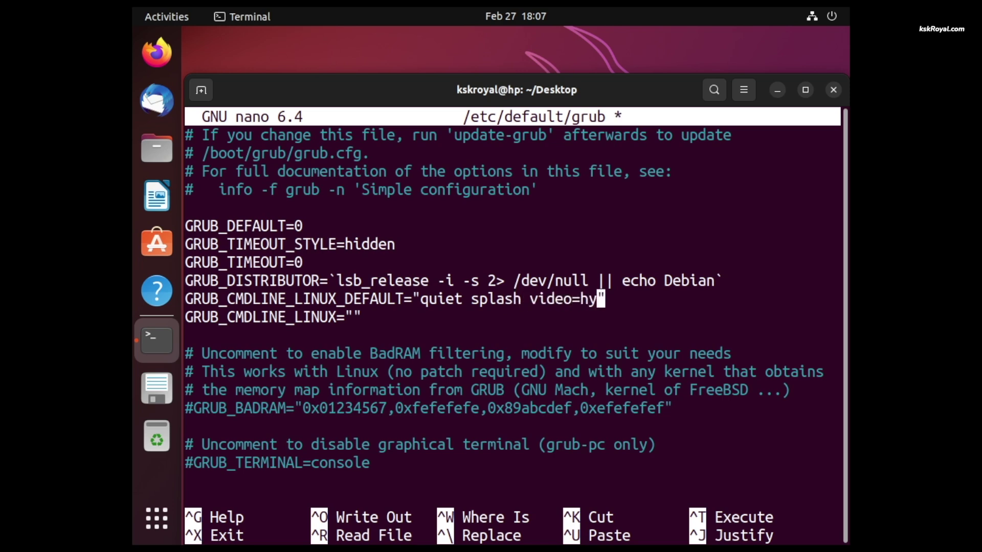
pyautogui.write('_fb')
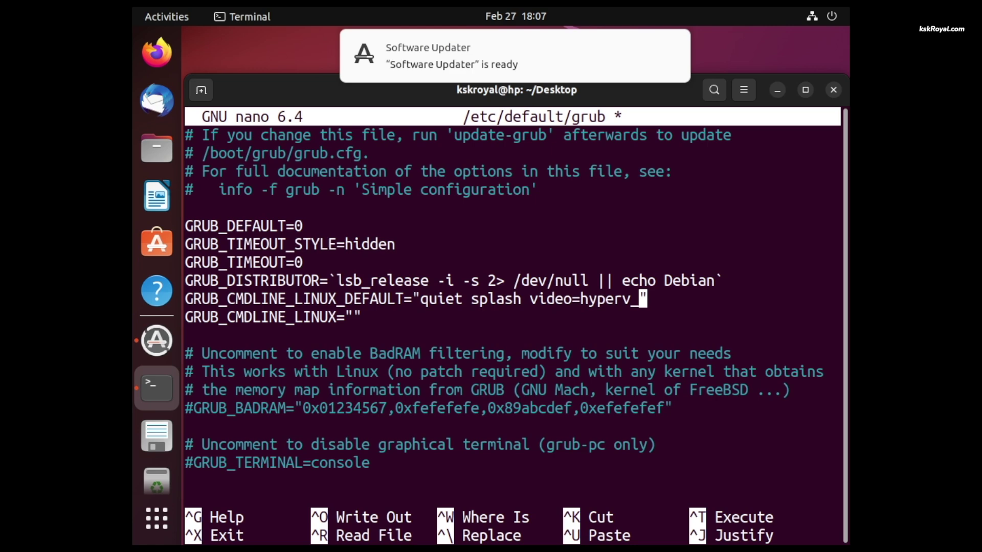
pyautogui.write(':1920')
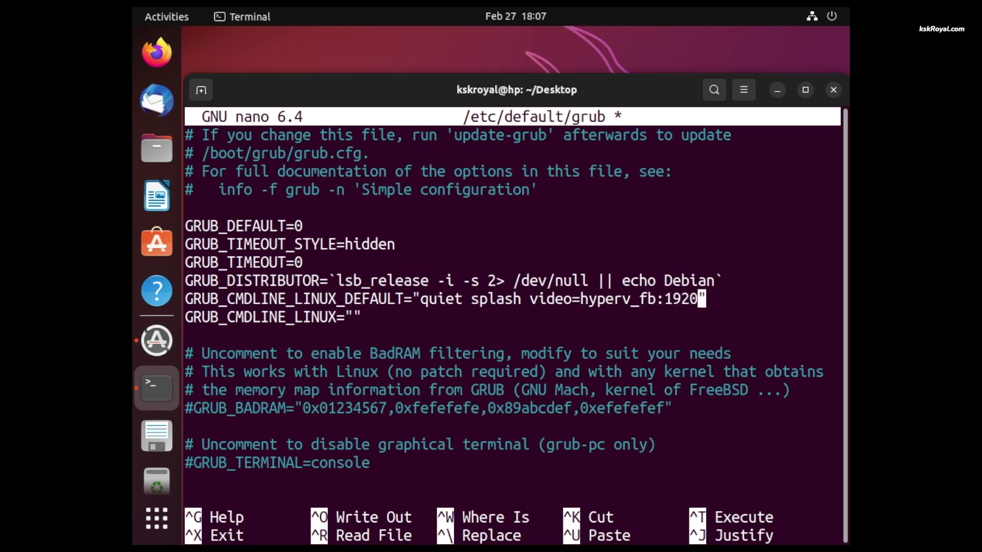
pyautogui.write('x1080')
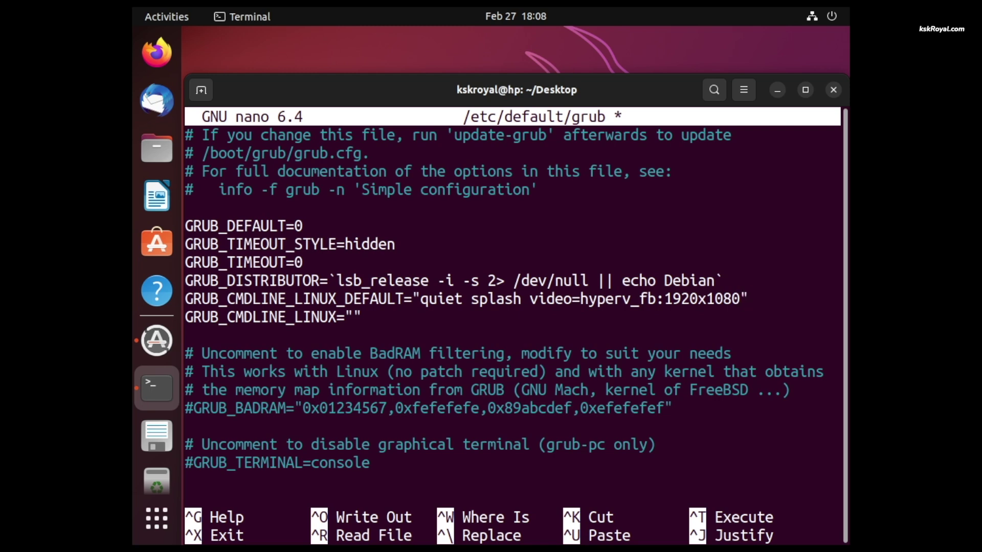
# Step: Save the edited GRUB configuration under its existing file name /etc/default/grub and exit nano
pyautogui.hotkey('ctrl', 'o')
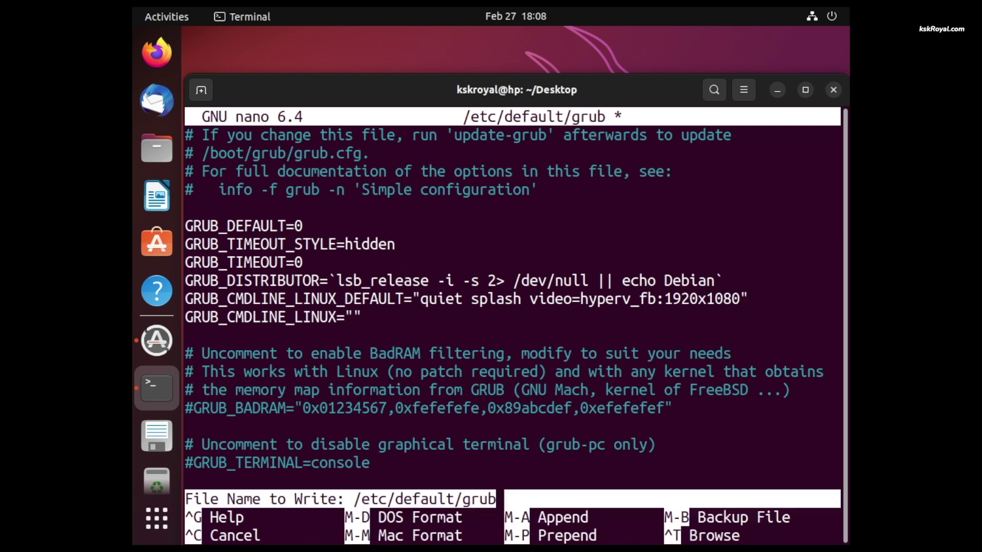
pyautogui.press('Return')
pyautogui.hotkey('ctrl', 'x')
# Step: Run sudo update-grub to regenerate the boot configuration, and reboot the virtual machine with sudo reboot
pyautogui.write('su')
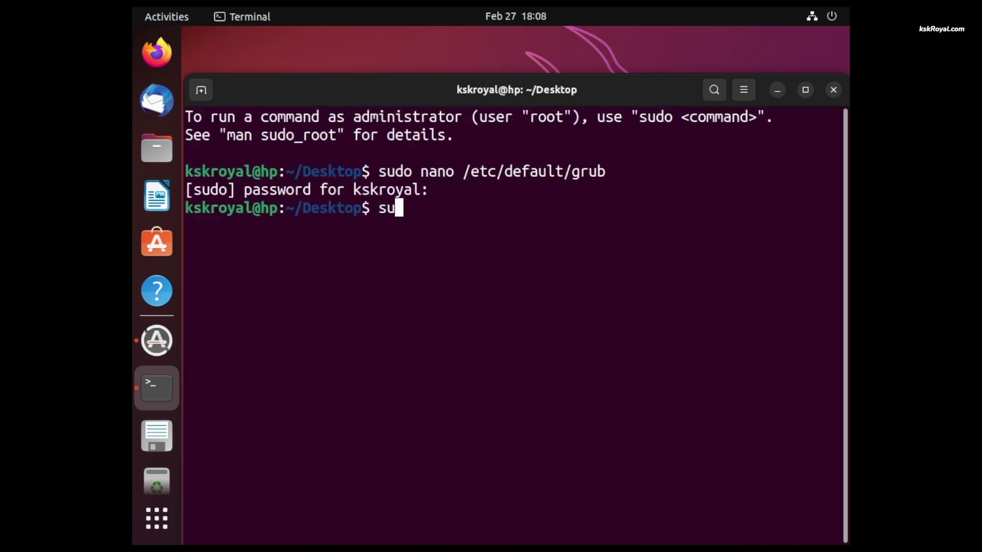
pyautogui.write('do update-grb')
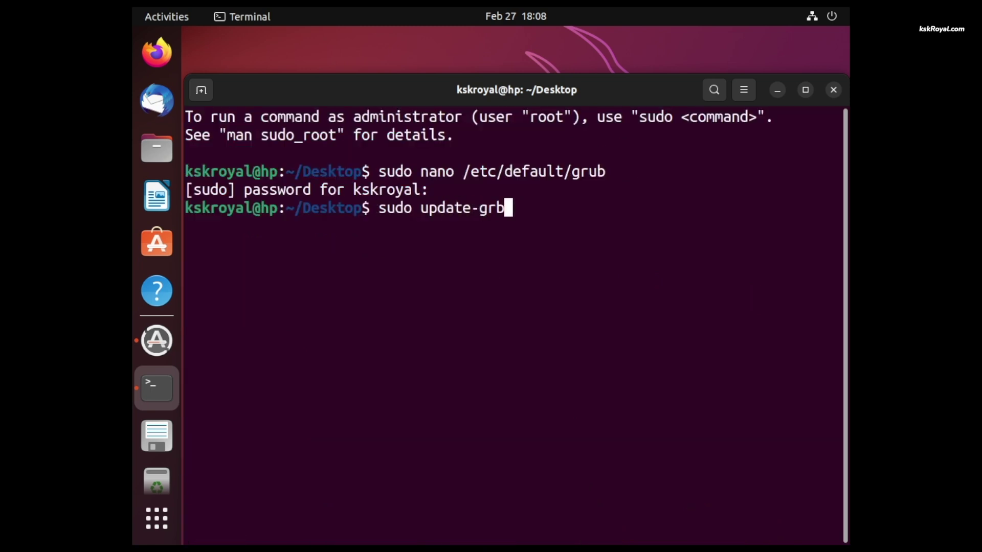
pyautogui.press('BackSpace')
pyautogui.write('ub')
pyautogui.press('Return')
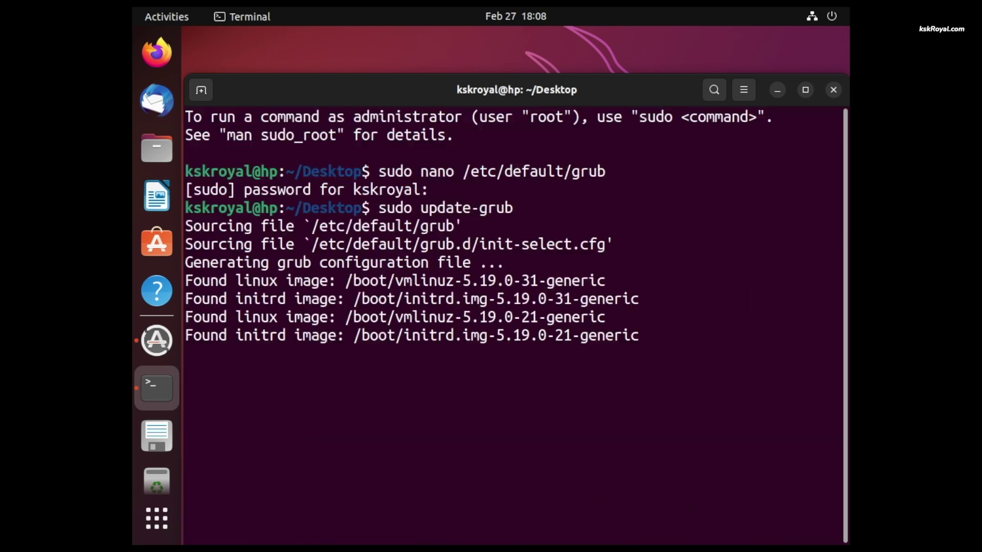
pyautogui.write('sudo reb')
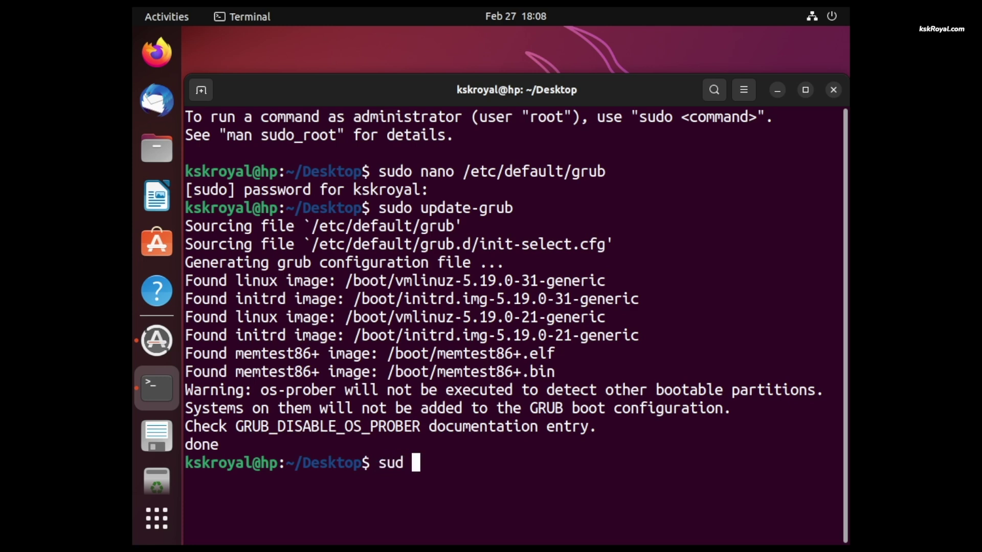
pyautogui.write('oot')
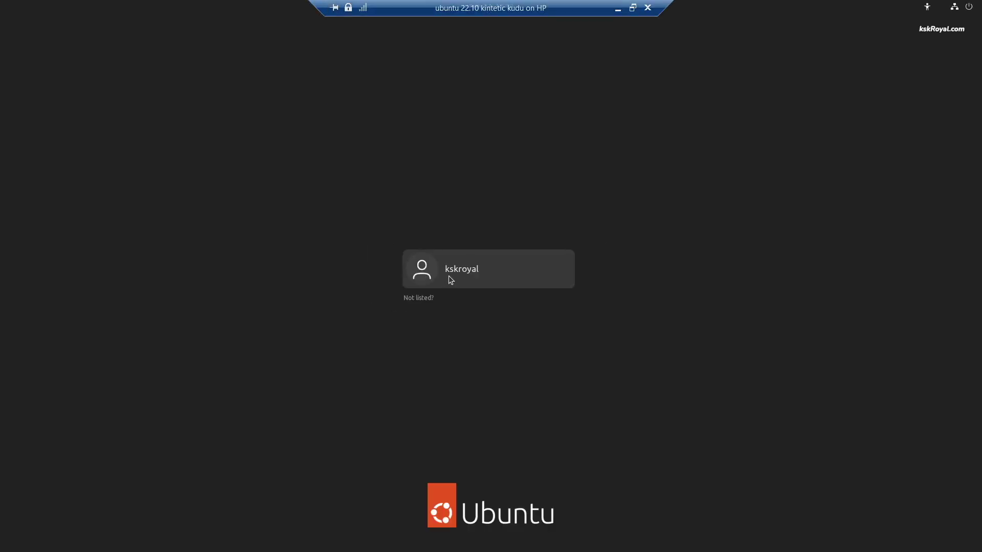
# Step: Sign in to the rebooted Ubuntu virtual machine by entering the user account's password
pyautogui.click(449, 275)
pyautogui.write('***')
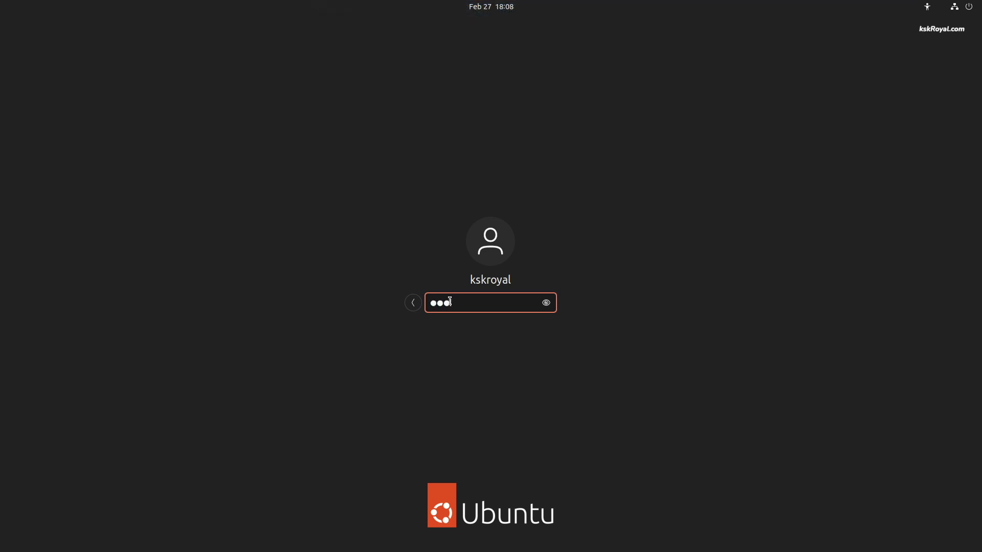
pyautogui.press('Return')
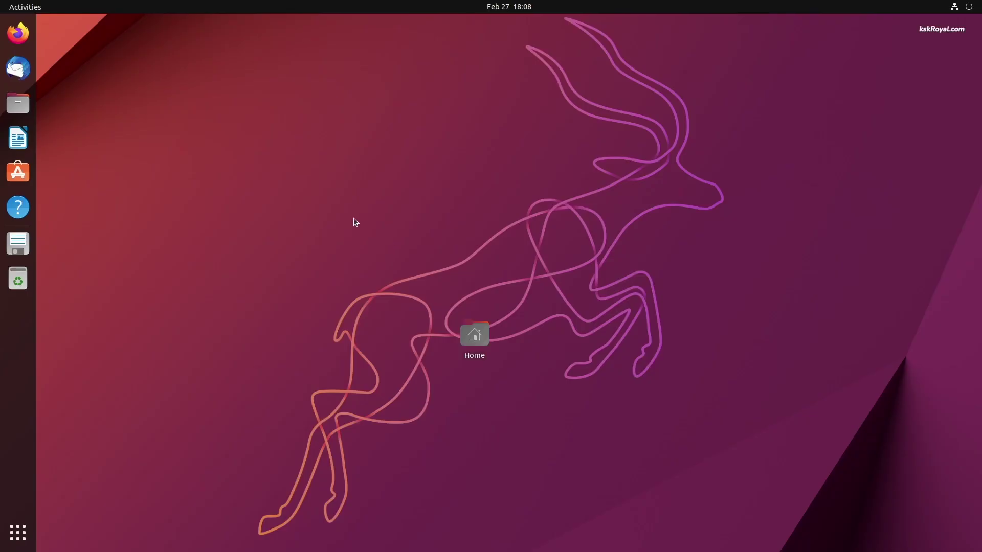
# Step: Open Settings from the application grid, view the About page in the enlarged desktop, and close it
pyautogui.click(17, 533)
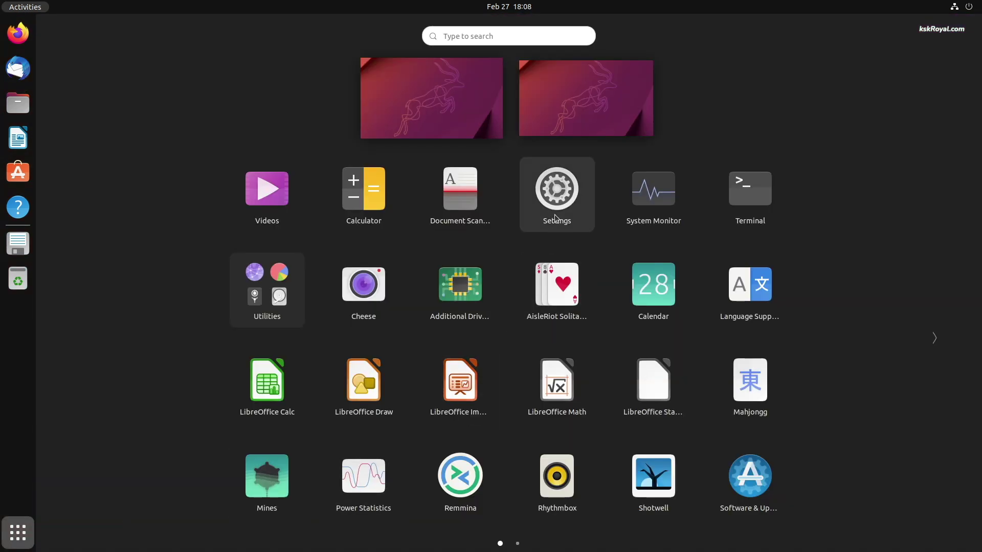
pyautogui.click(557, 190)
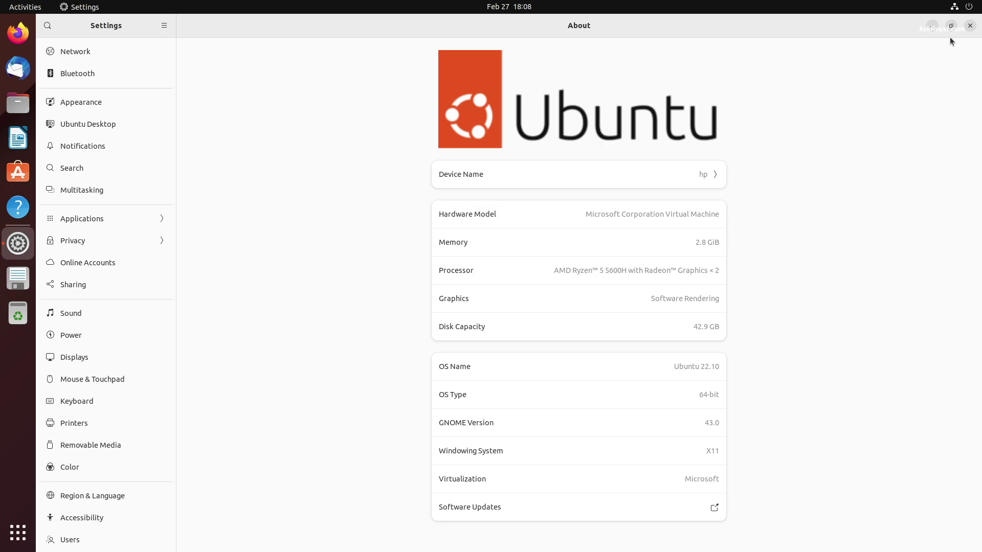
pyautogui.click(969, 28)
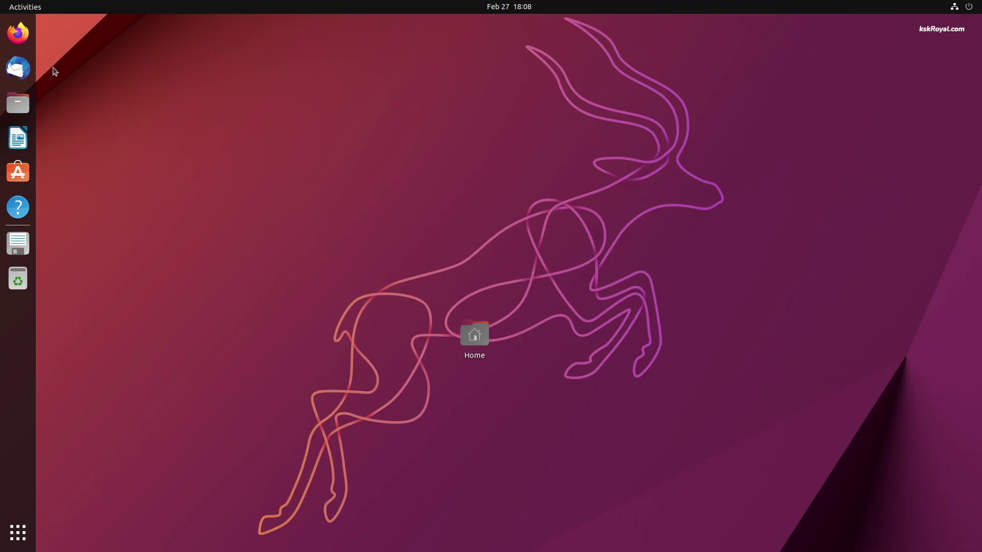
# Step: Launch and close LibreOffice Writer, and view the neofetch system summary in a terminal before closing it
pyautogui.click(18, 137)
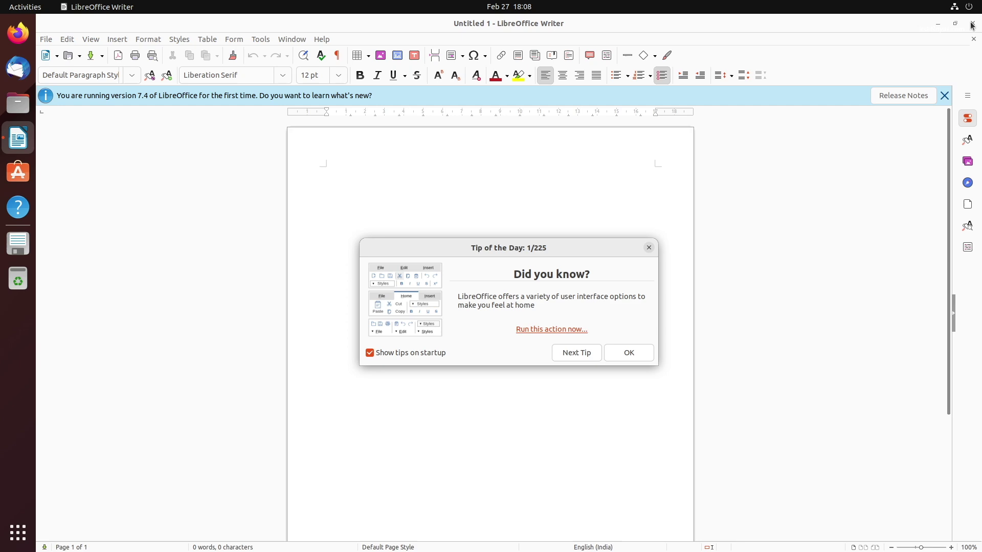
pyautogui.click(971, 25)
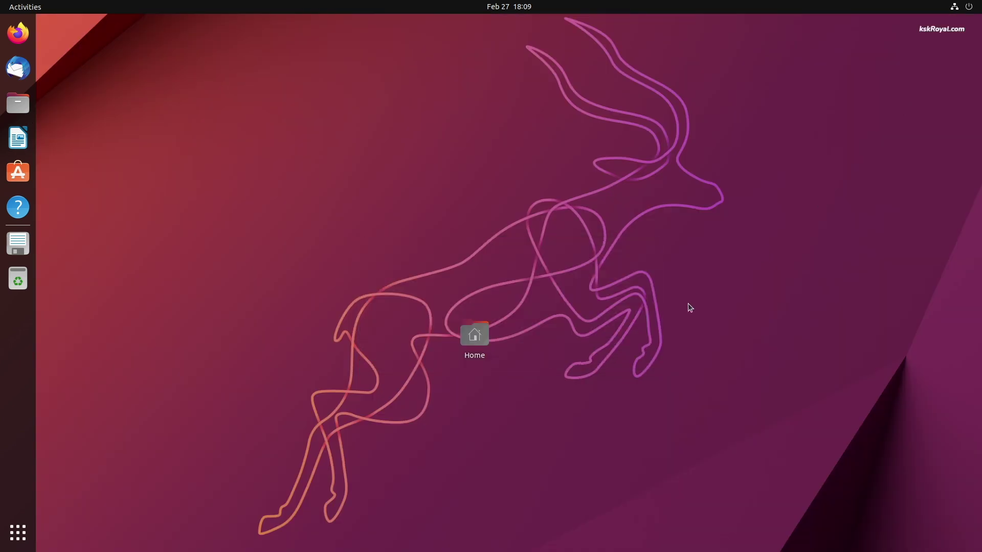
pyautogui.click(29, 126)
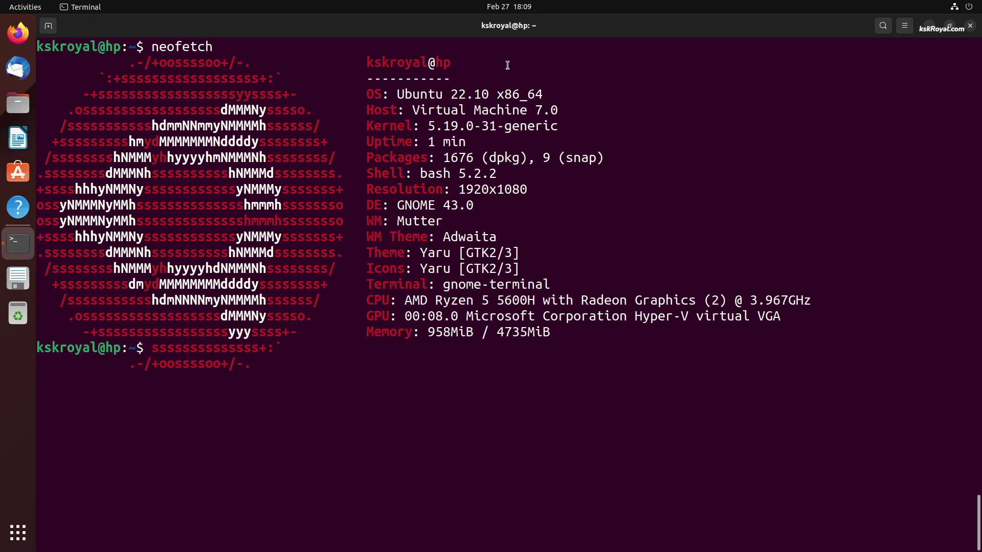
pyautogui.click(971, 26)
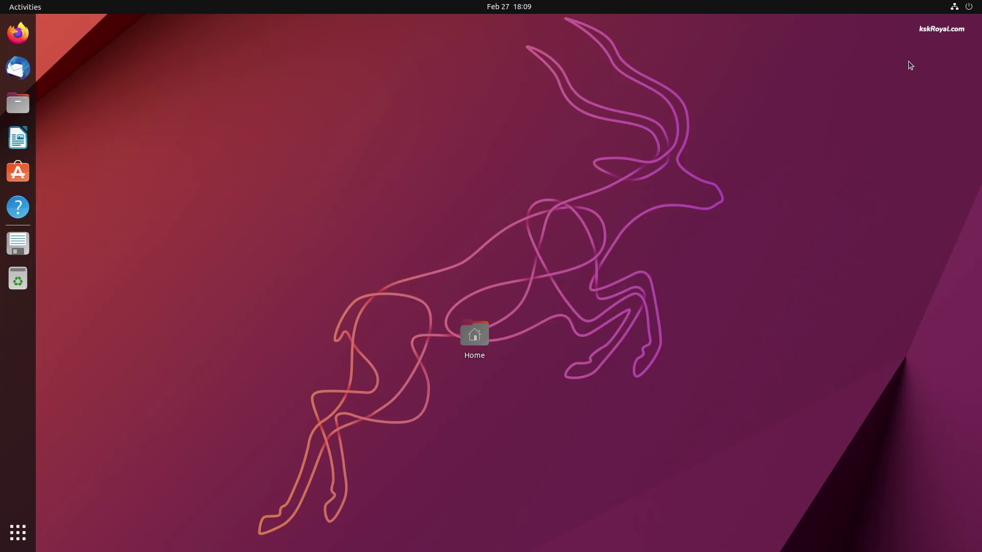
# Step: Power off the Ubuntu virtual machine from its desktop and close its Virtual Machine Connection window
pyautogui.click(970, 8)
pyautogui.click(959, 37)
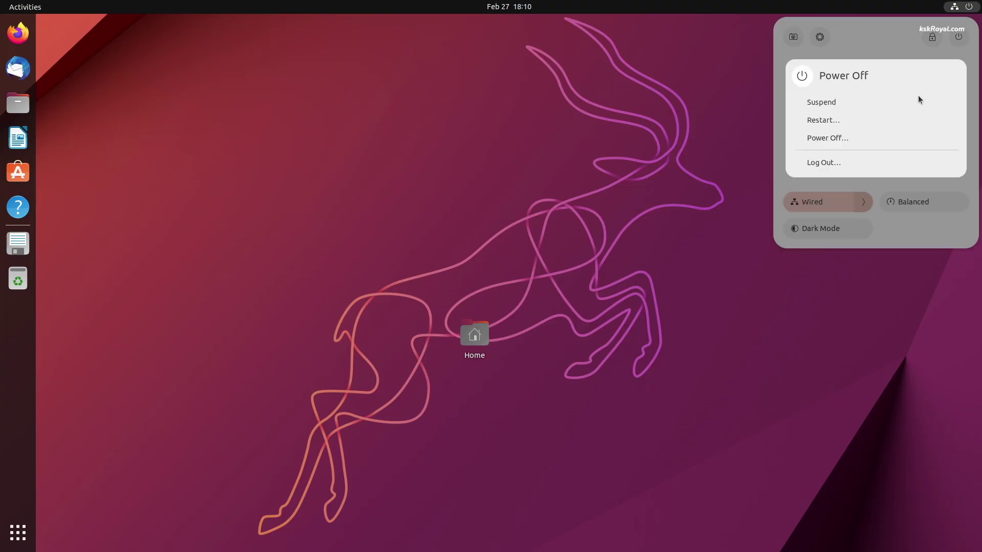
pyautogui.click(887, 133)
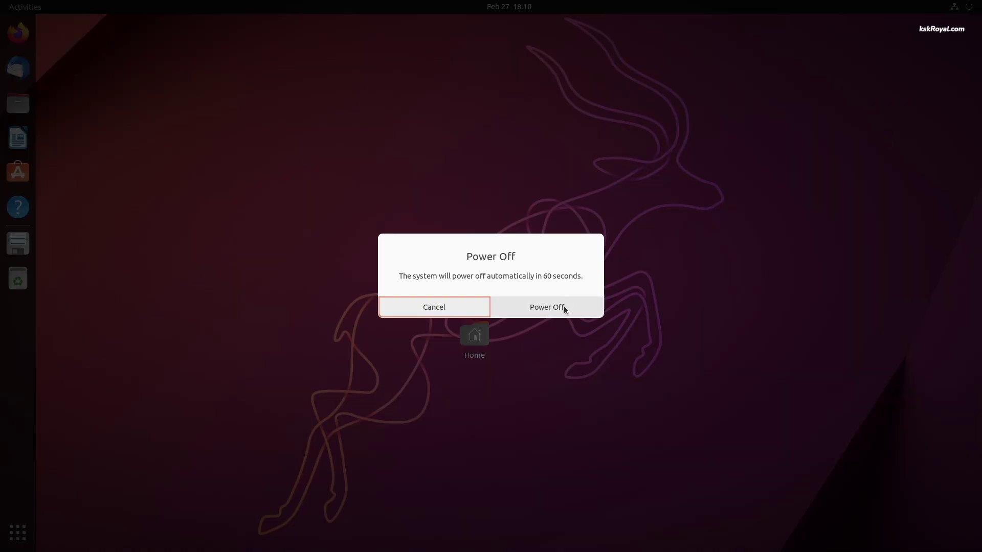
pyautogui.click(565, 307)
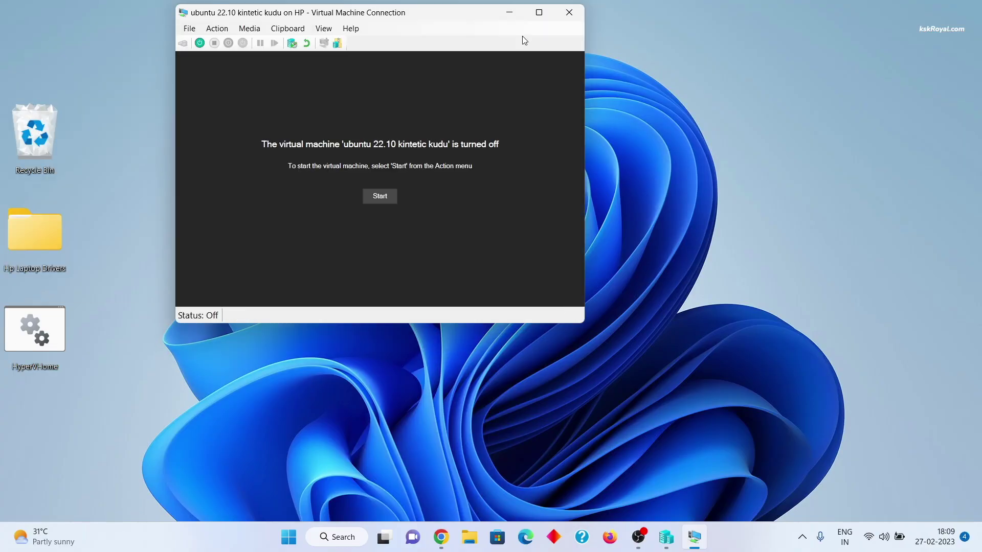
pyautogui.click(569, 12)
# Step: Switch to Hyper-V Manager and show the commands available for the ubuntu 22.10 kintetic kudu virtual machine
pyautogui.click(680, 537)
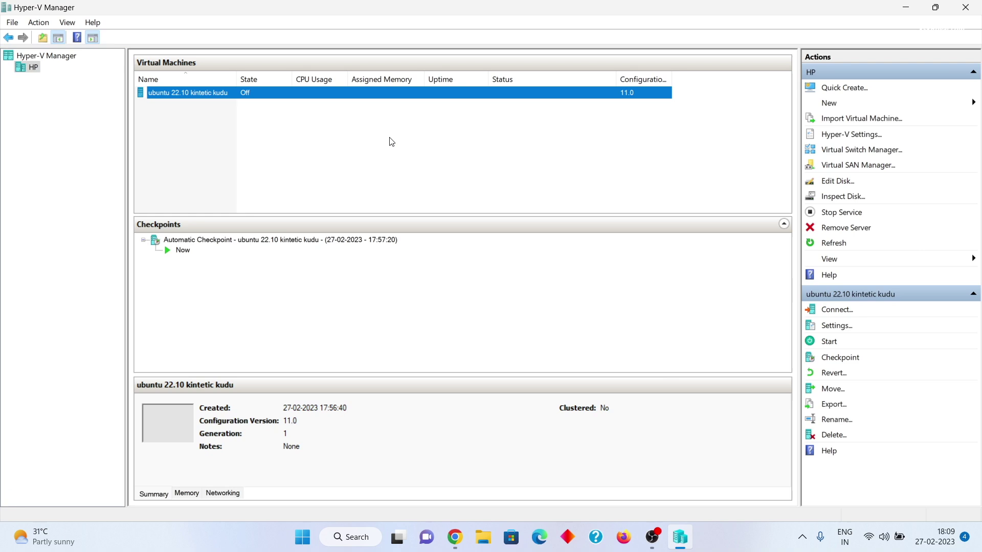
pyautogui.rightClick(280, 96)
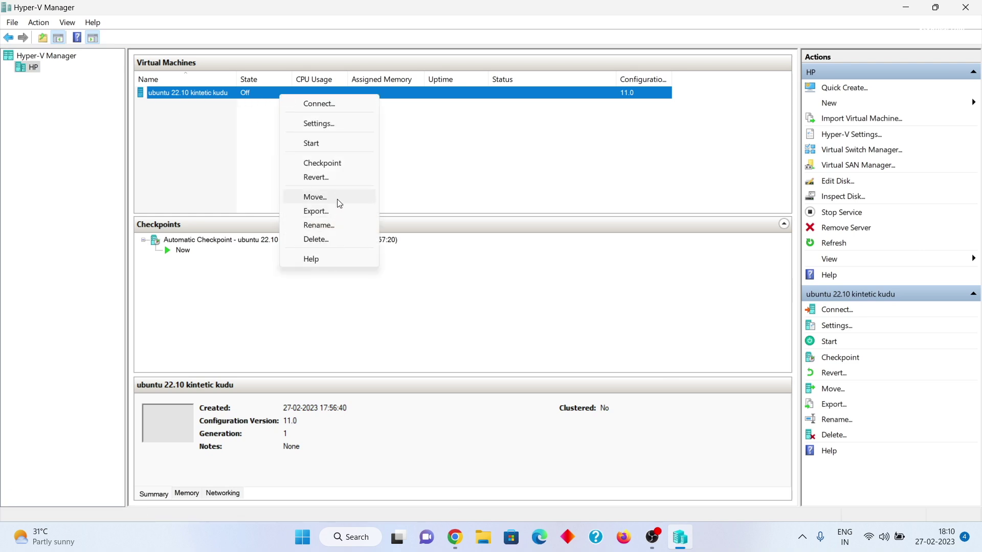